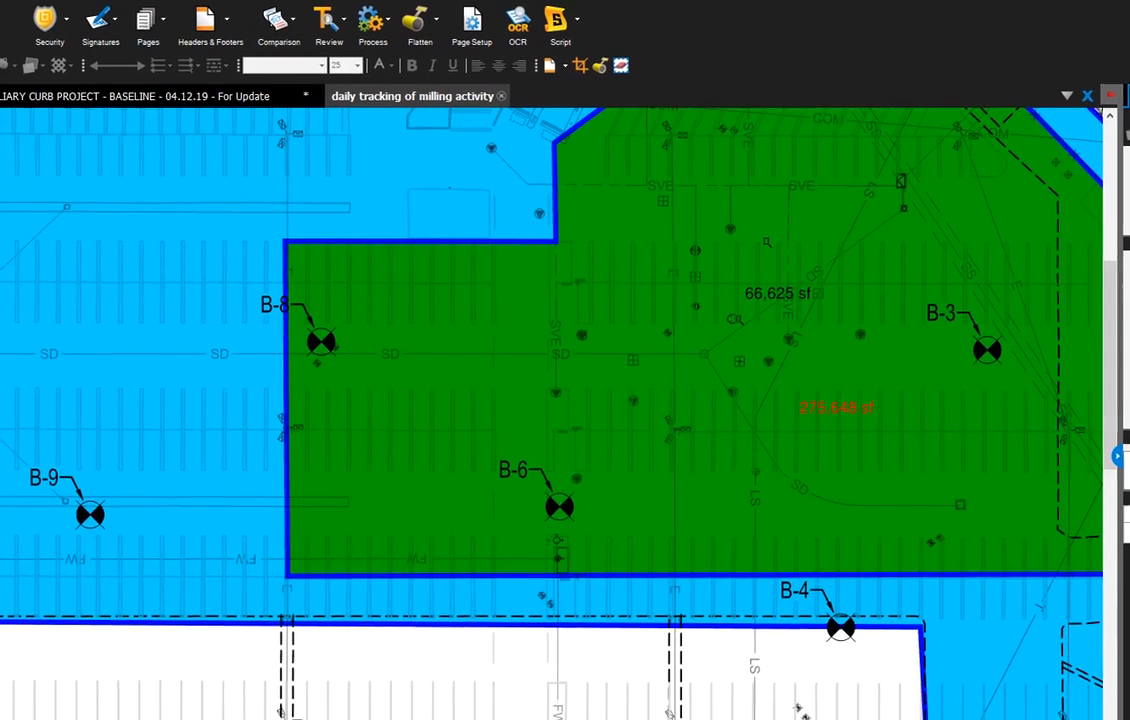
Examine the area labels of the green milling region and the overall lot on the daily milling tracking plan.
{"action": "scroll", "coordinate": [671, 247], "scroll_direction": "down", "scroll_amount": 5}
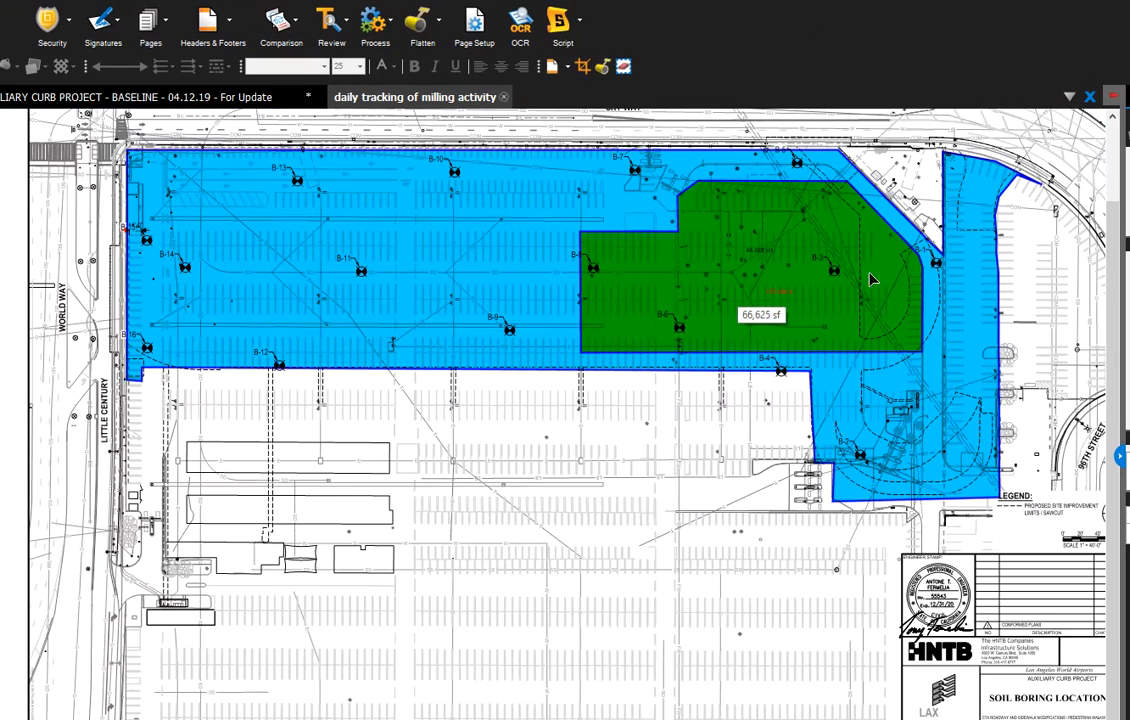
{"action": "scroll", "coordinate": [806, 330], "scroll_direction": "up", "scroll_amount": 5}
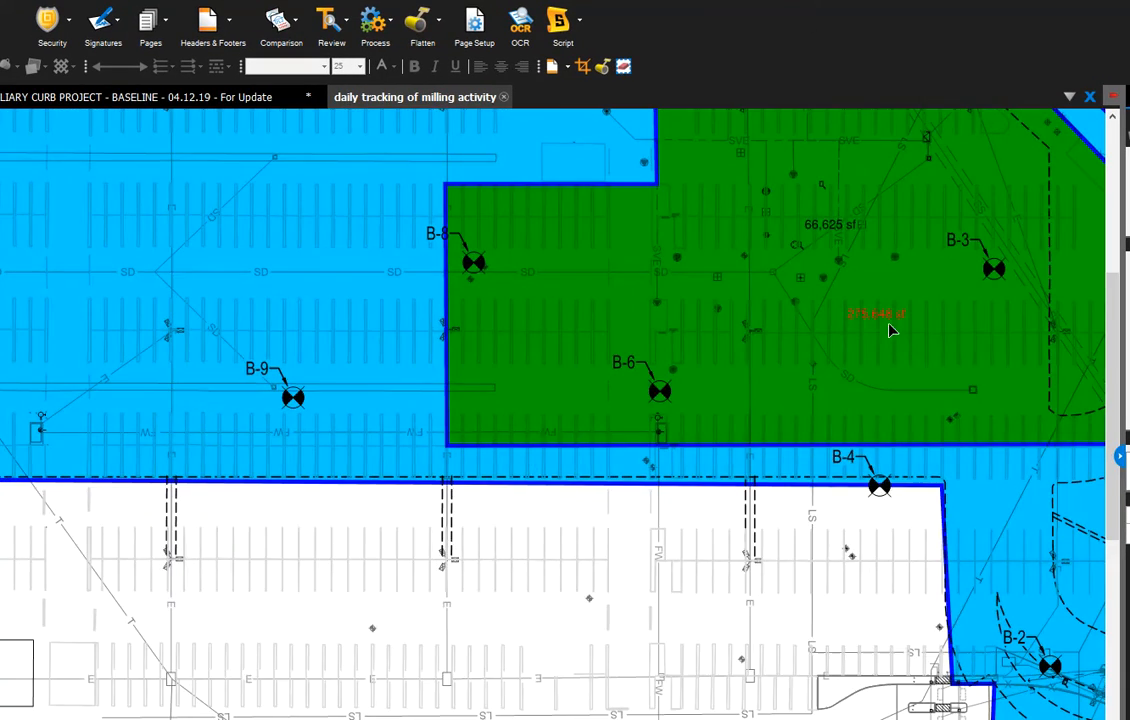
{"action": "scroll", "coordinate": [880, 329], "scroll_direction": "down", "scroll_amount": 3}
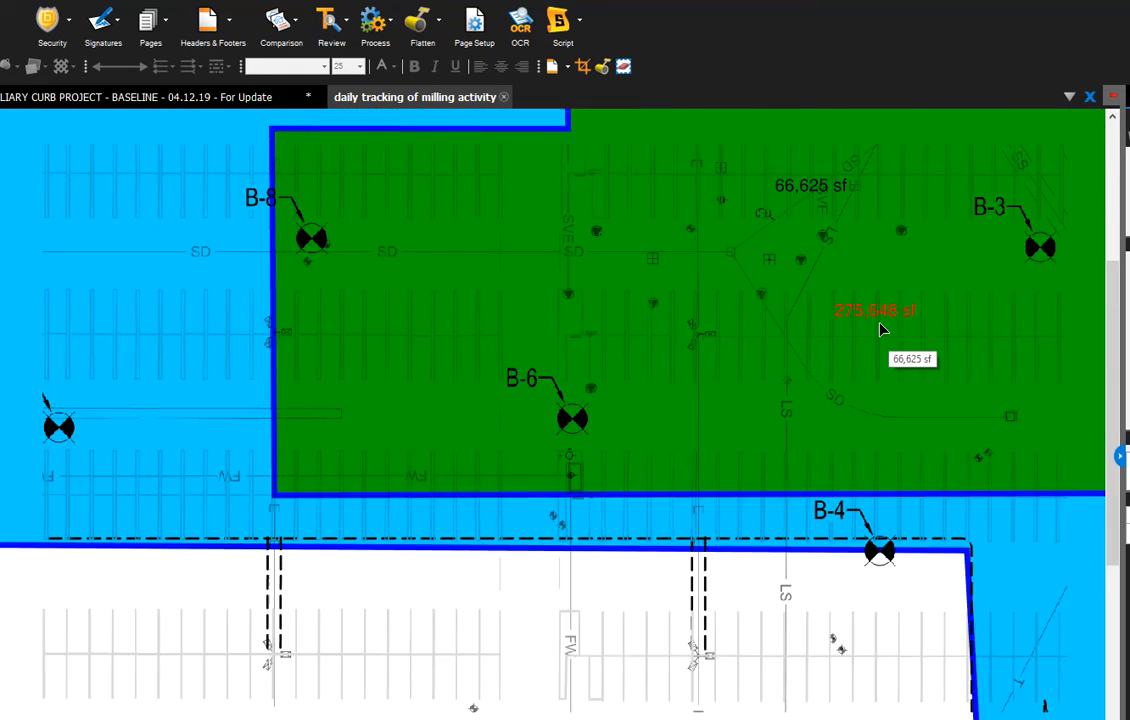
{"action": "scroll", "coordinate": [829, 280], "scroll_direction": "down", "scroll_amount": 2}
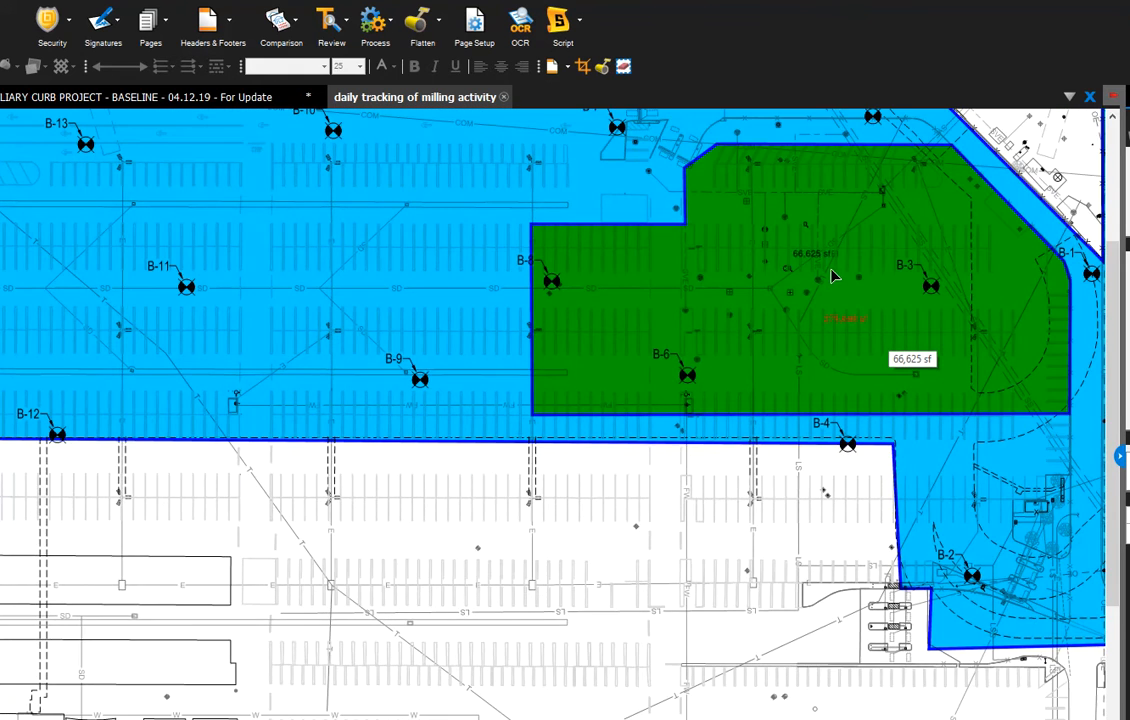
{"action": "scroll", "coordinate": [829, 265], "scroll_direction": "up", "scroll_amount": 4}
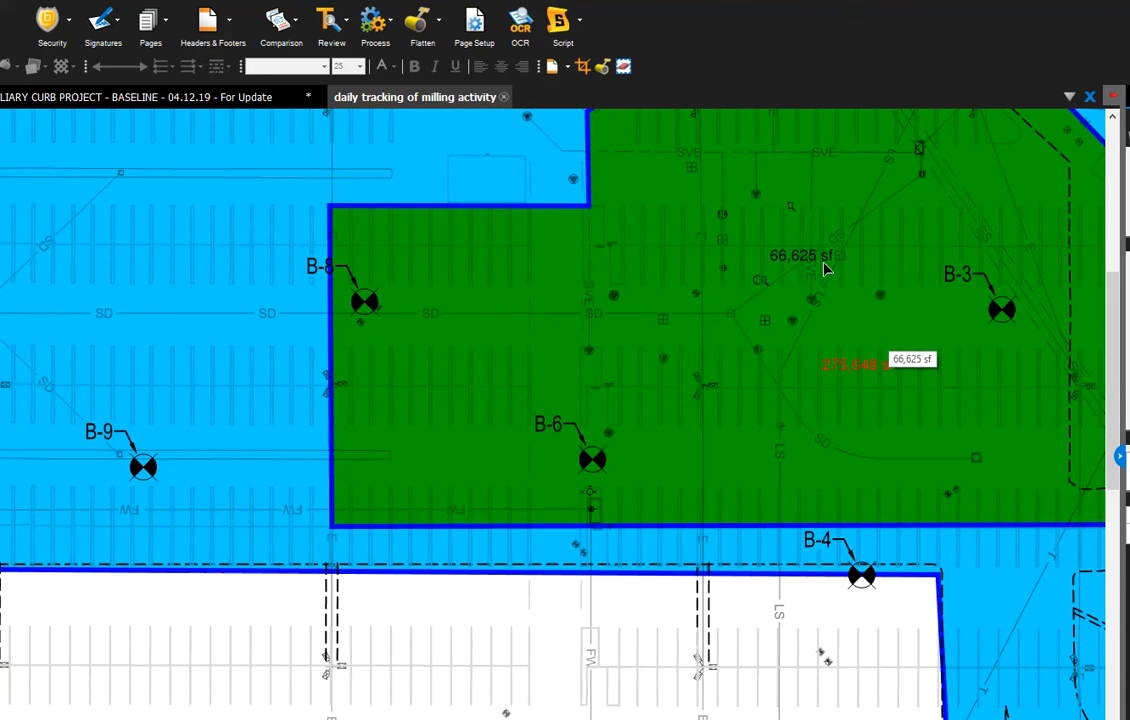
{"action": "scroll", "coordinate": [681, 364], "scroll_direction": "down", "scroll_amount": 2}
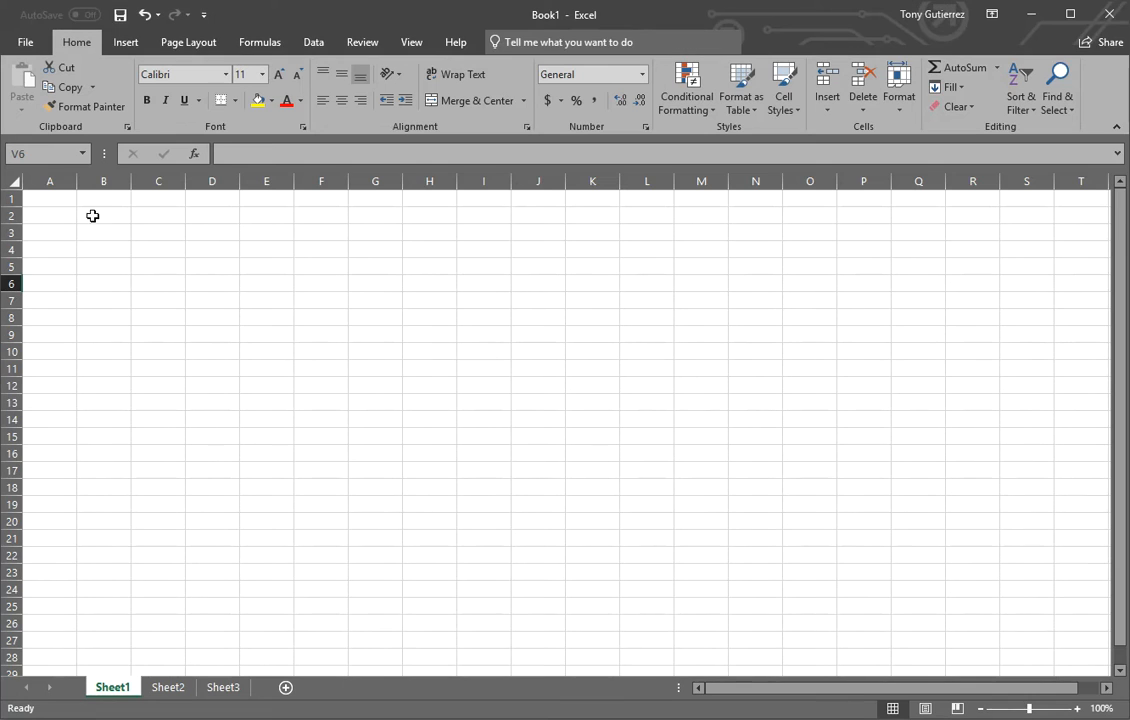
Switch to Excel and enter DAY 1 in cell B3 of Sheet1.
{"action": "left_click", "coordinate": [110, 215]}
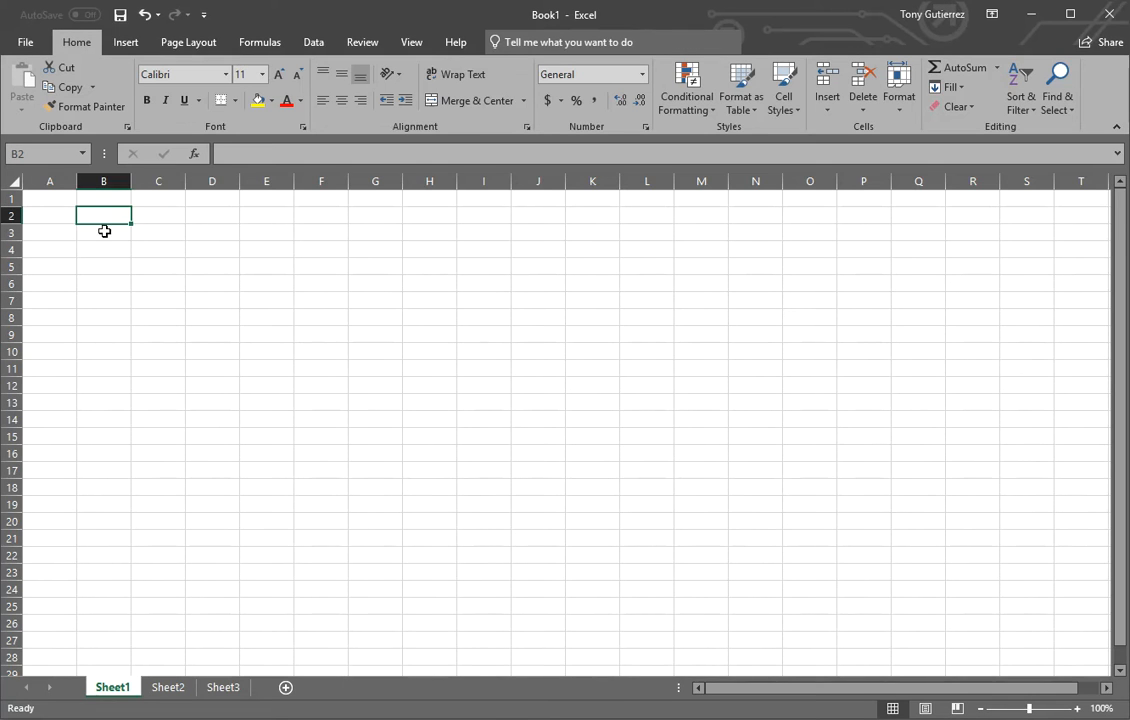
{"action": "left_click", "coordinate": [92, 233]}
{"action": "key", "text": "Caps_Lock"}
{"action": "type", "text": "Ok"}
{"action": "key", "text": "BackSpace"}
{"action": "key", "text": "BackSpace"}
{"action": "key", "text": "Caps_Lock"}
{"action": "type", "text": "DAY 1"}
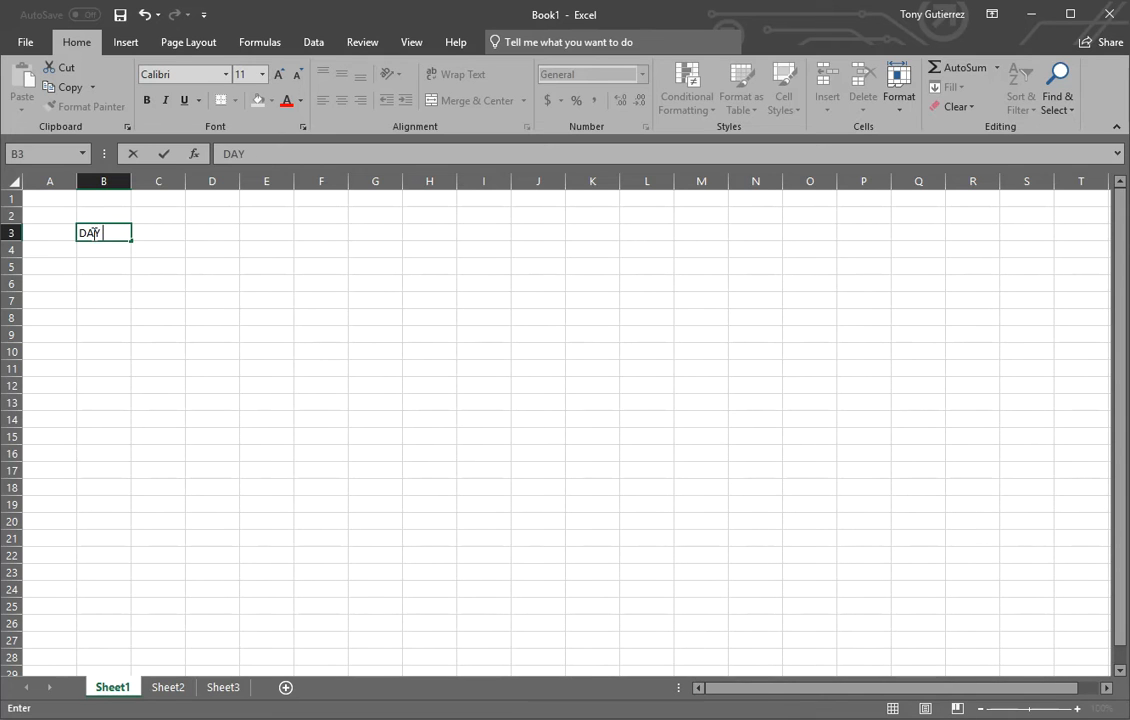
{"action": "key", "text": "Return"}
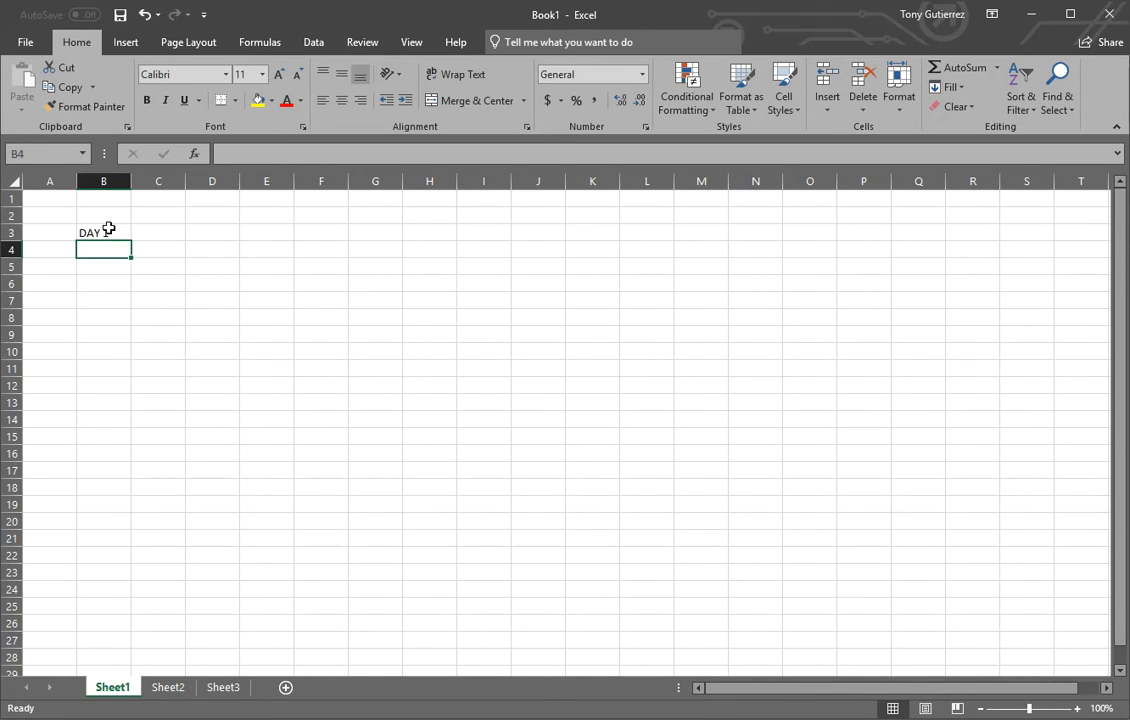
{"action": "type", "text": "DAY 2"}
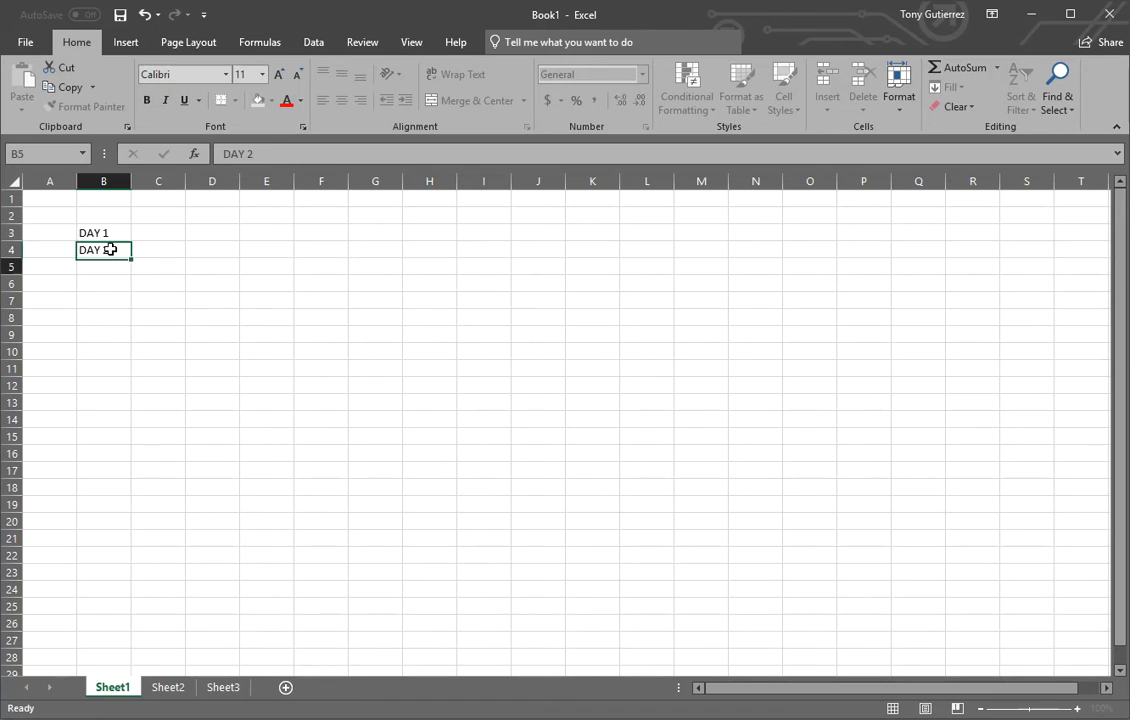
{"action": "key", "text": "Return"}
{"action": "left_click", "coordinate": [109, 248]}
{"action": "key", "text": "Delete"}
Extend the DAY 1 entry as a series down column B through DAY 6 in cell B8.
{"action": "left_click", "coordinate": [108, 233]}
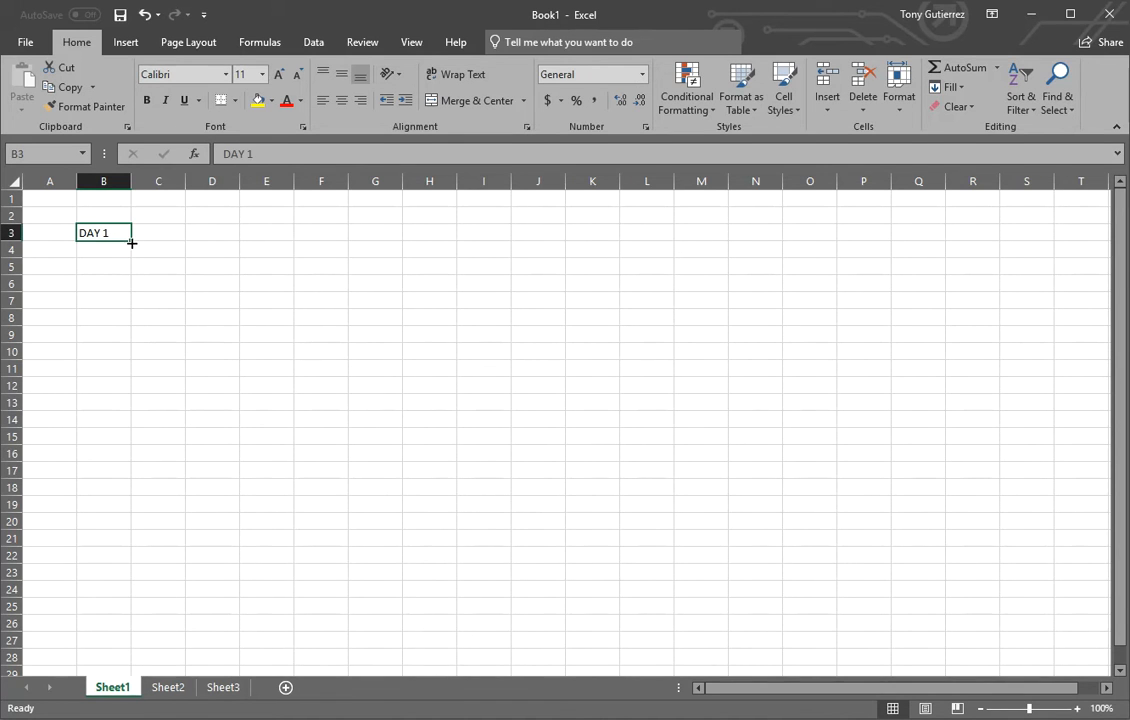
{"action": "left_click_drag", "start_coordinate": [131, 241], "coordinate": [128, 323]}
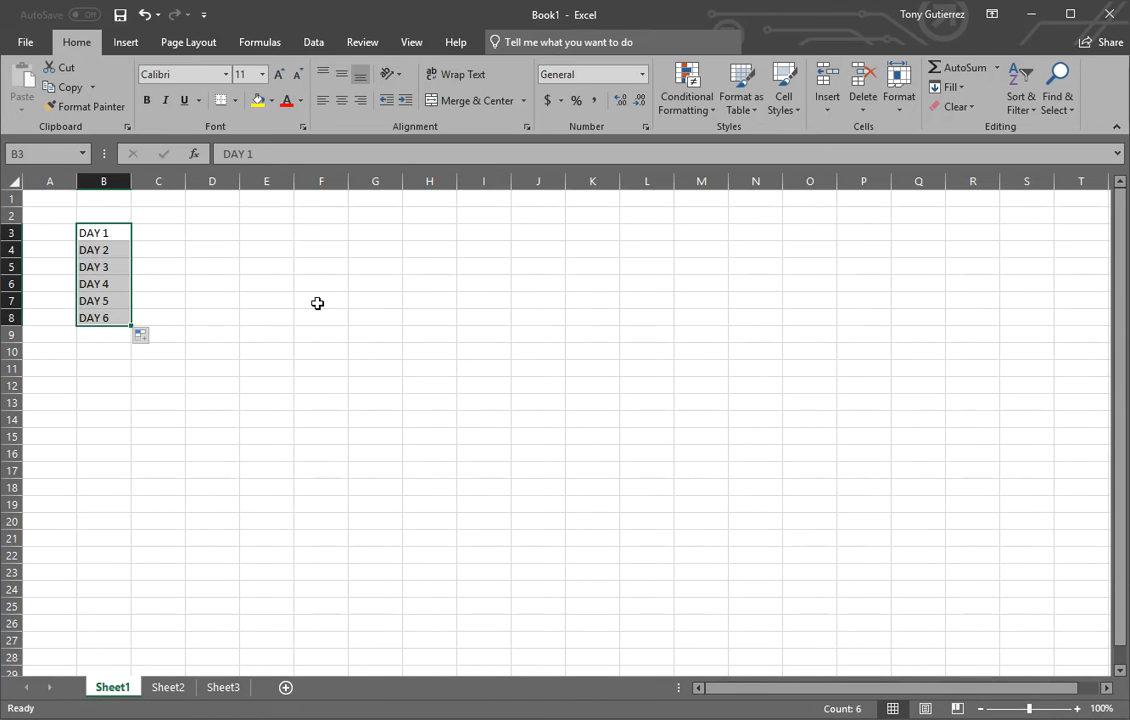
{"action": "left_click", "coordinate": [166, 218]}
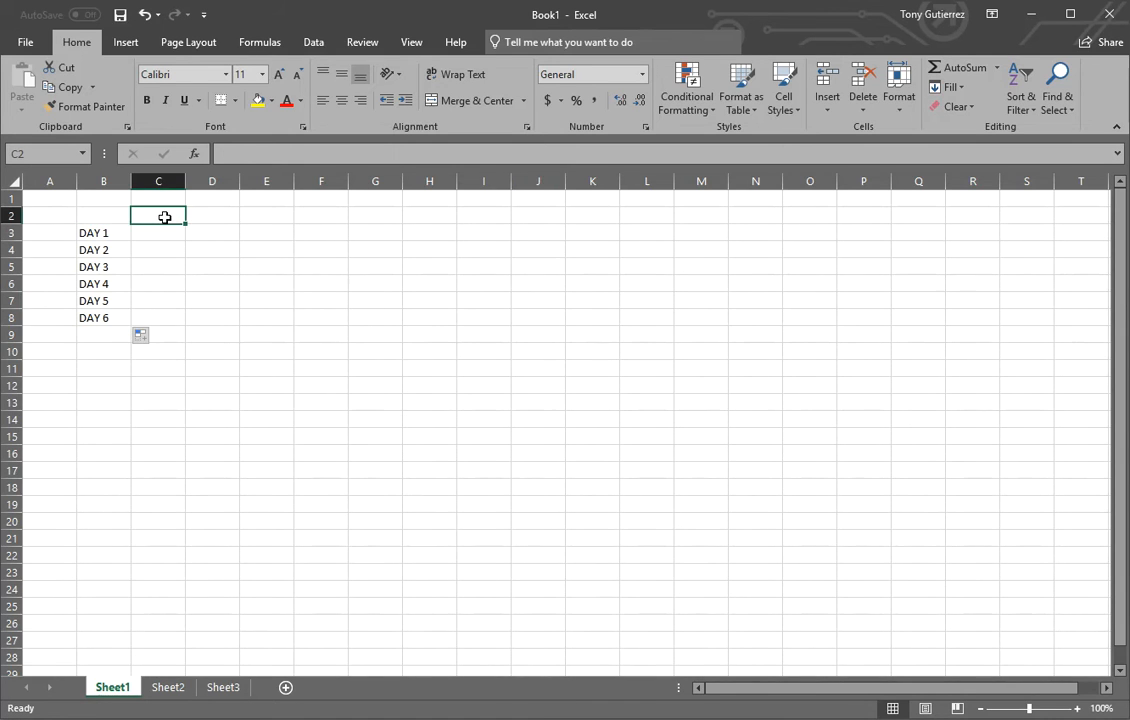
Enter the headers DAY, QTY and PERCENTAGE in B2 to D2 and widen column D to fit its header.
{"action": "left_click", "coordinate": [124, 216]}
{"action": "type", "text": "DAY"}
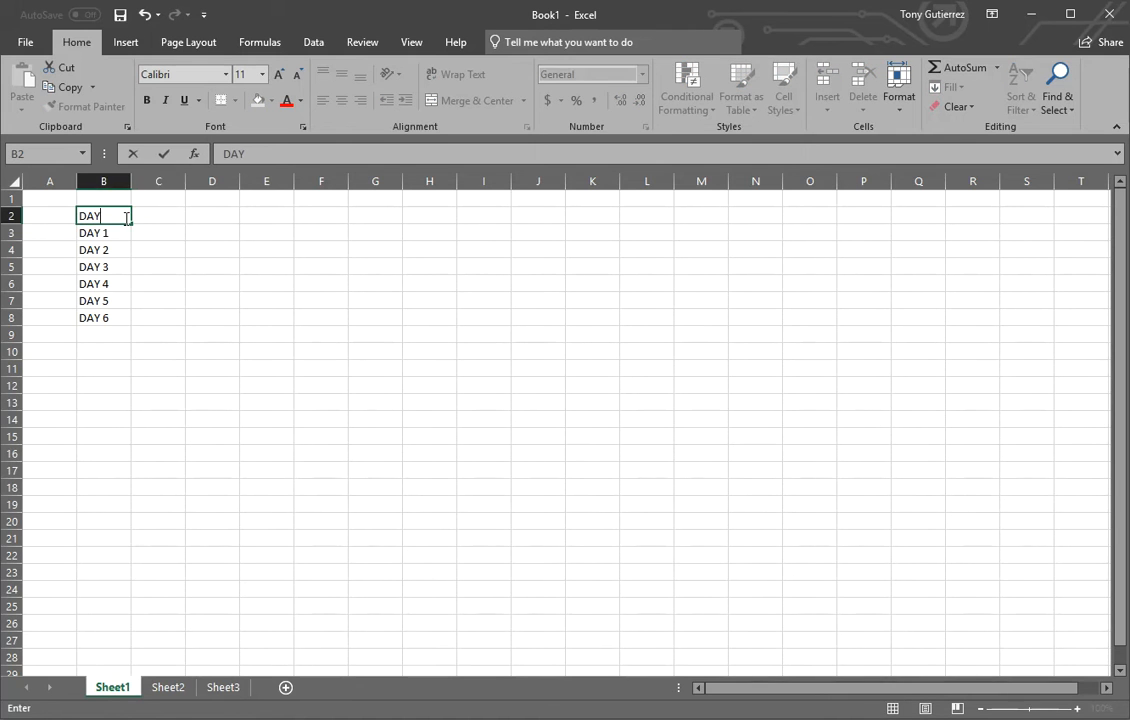
{"action": "key", "text": "Tab"}
{"action": "type", "text": "QT"}
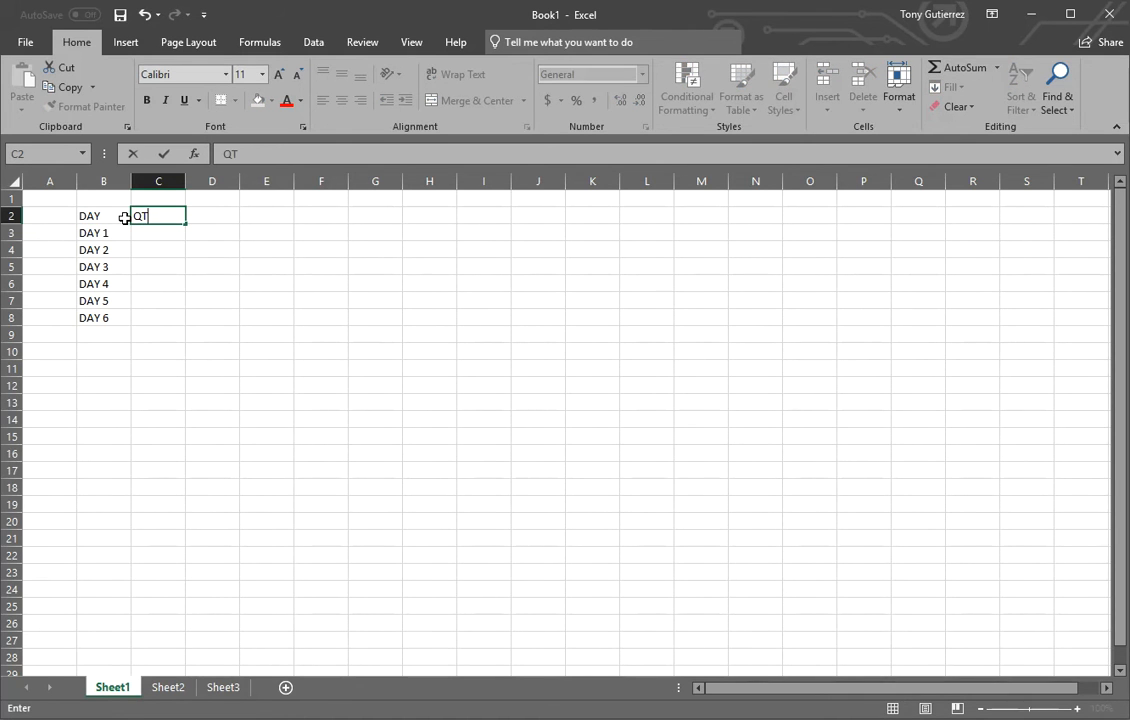
{"action": "key", "text": "Tab"}
{"action": "type", "text": "PE"}
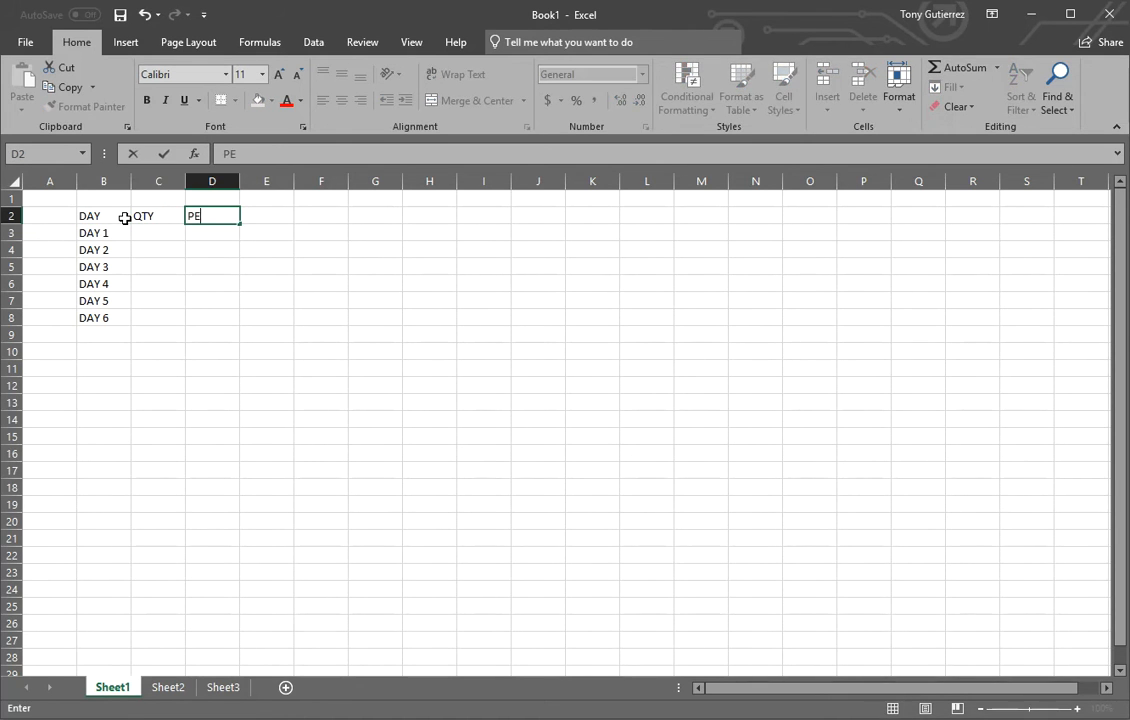
{"action": "type", "text": "RCENTAGE"}
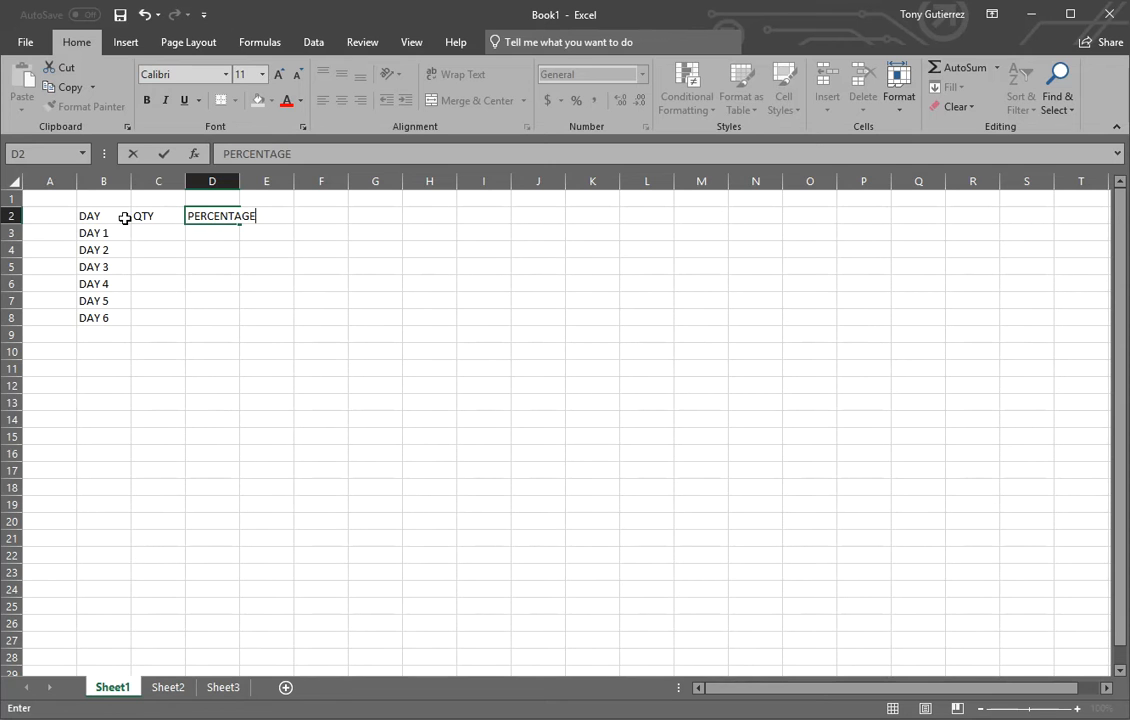
{"action": "key", "text": "Return"}
{"action": "left_click_drag", "start_coordinate": [241, 185], "coordinate": [259, 185]}
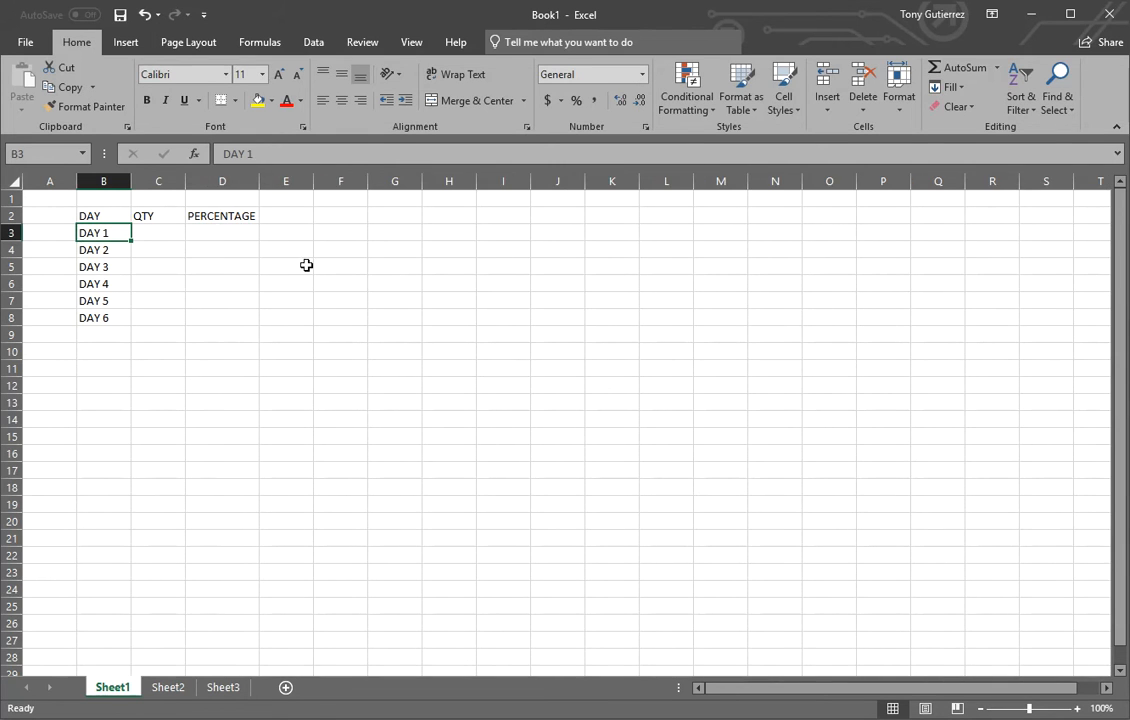
{"action": "left_click", "coordinate": [340, 300]}
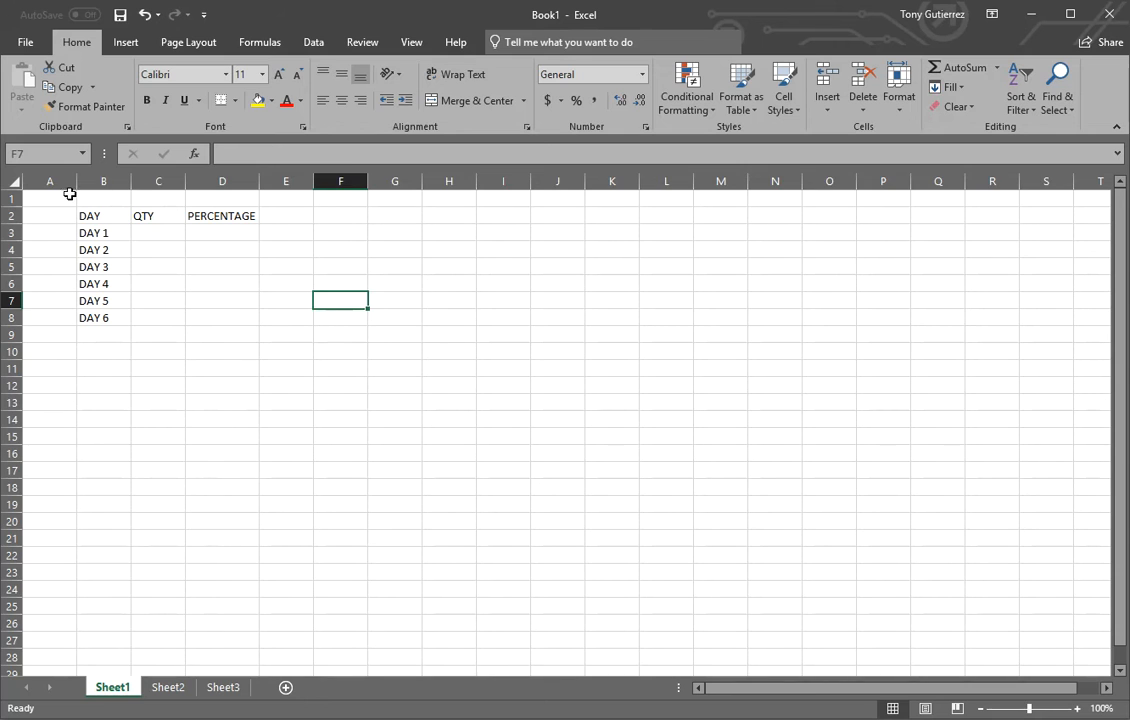
{"action": "left_click", "coordinate": [8, 198]}
{"action": "right_click", "coordinate": [8, 198]}
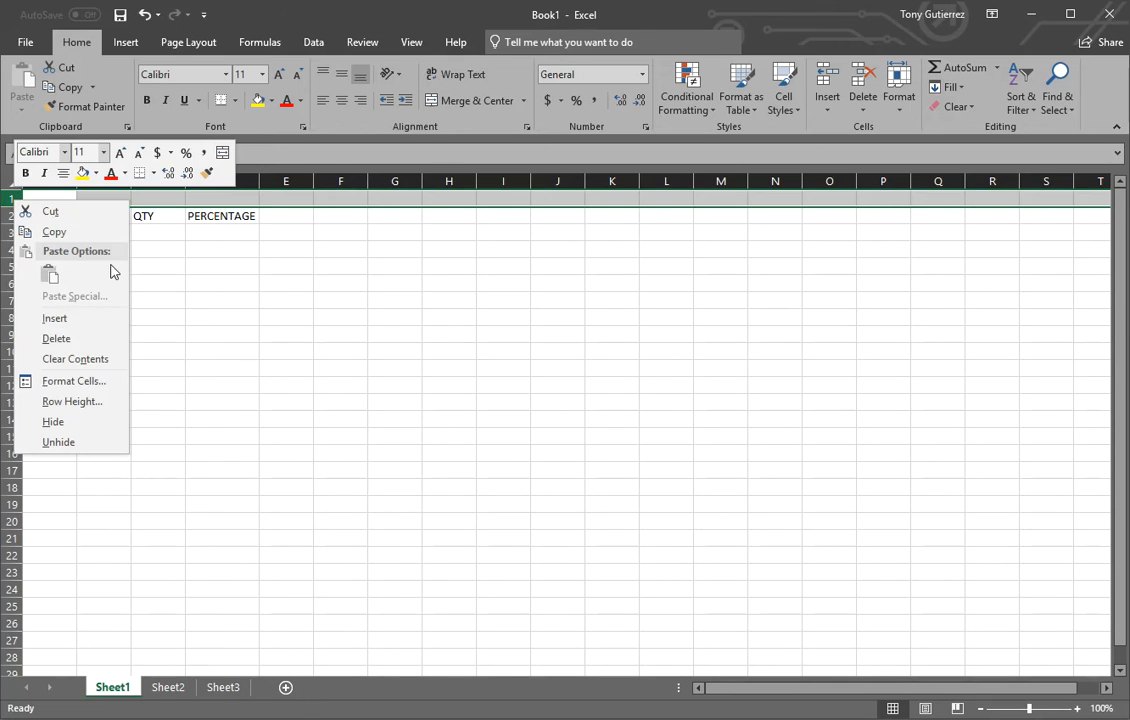
{"action": "left_click", "coordinate": [503, 300]}
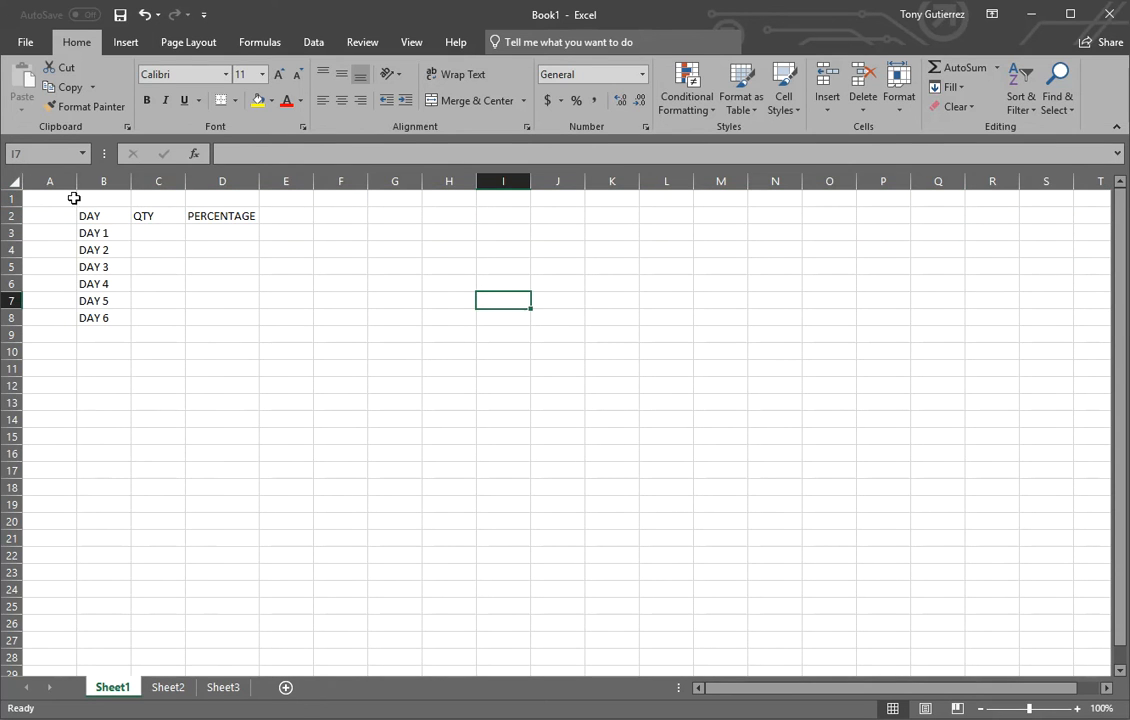
Insert a blank row above row 1 to shift the table down.
{"action": "left_click", "coordinate": [8, 198]}
{"action": "right_click", "coordinate": [8, 198]}
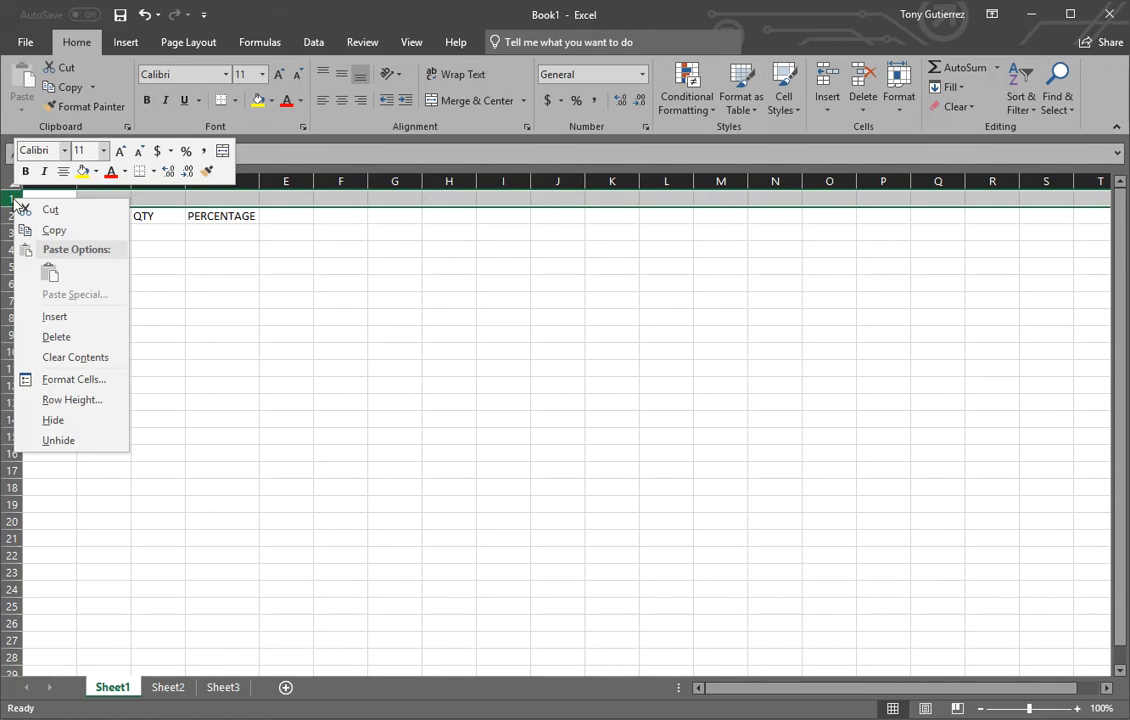
{"action": "left_click", "coordinate": [54, 316]}
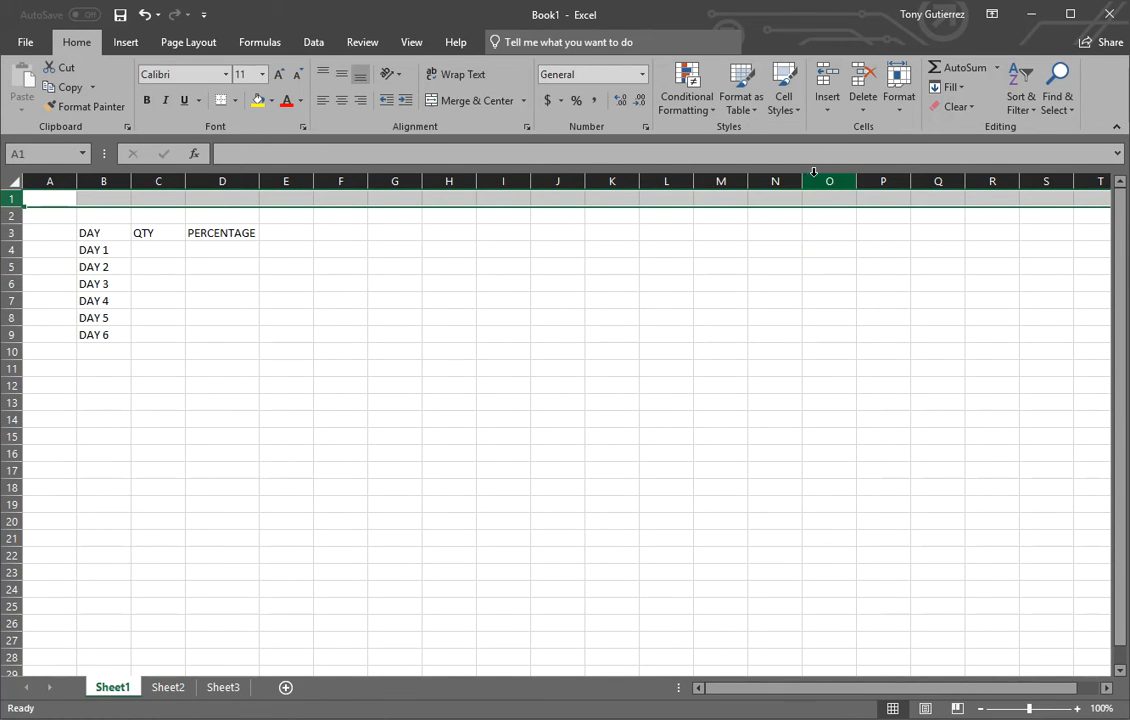
Label cell B2 as TOTAL SQ FT OF LOT and enter 275648 in cell D2.
{"action": "left_click", "coordinate": [100, 216]}
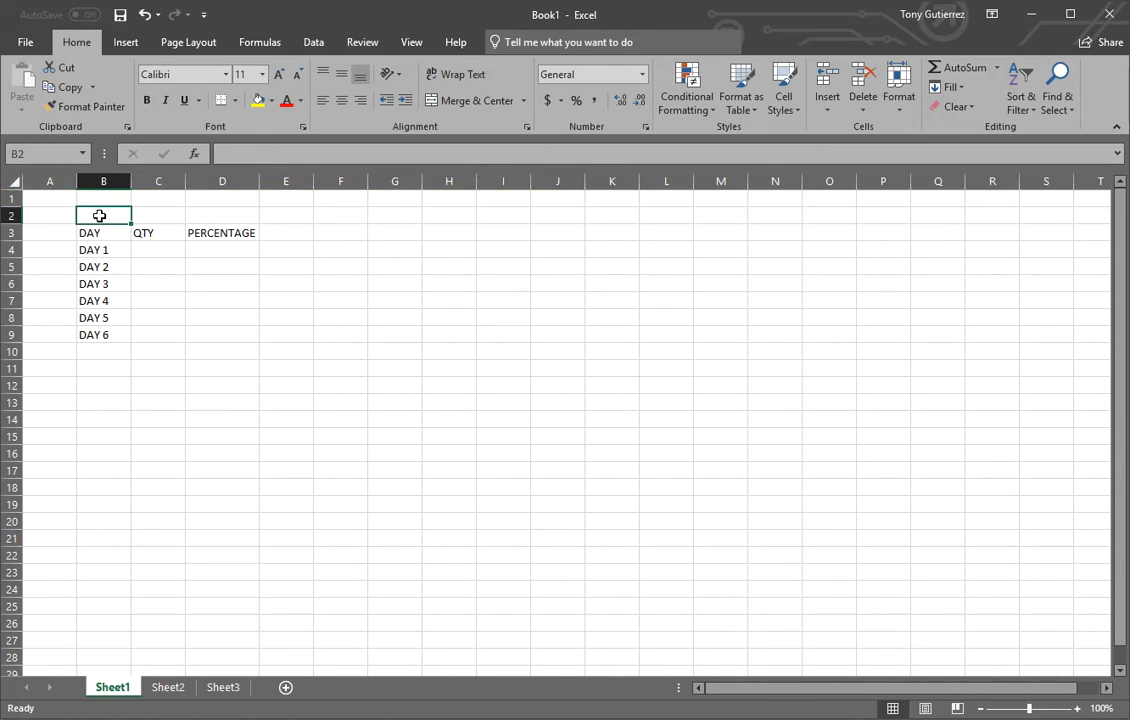
{"action": "type", "text": "TOTAL "}
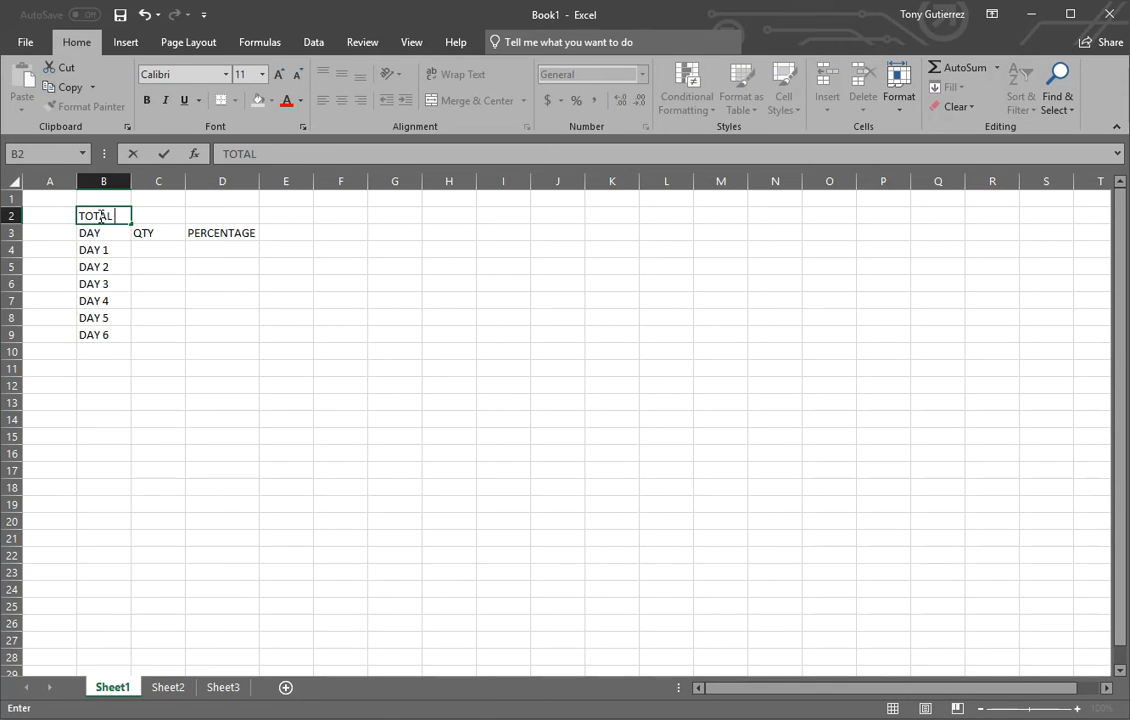
{"action": "type", "text": "SQ FT OF LOT"}
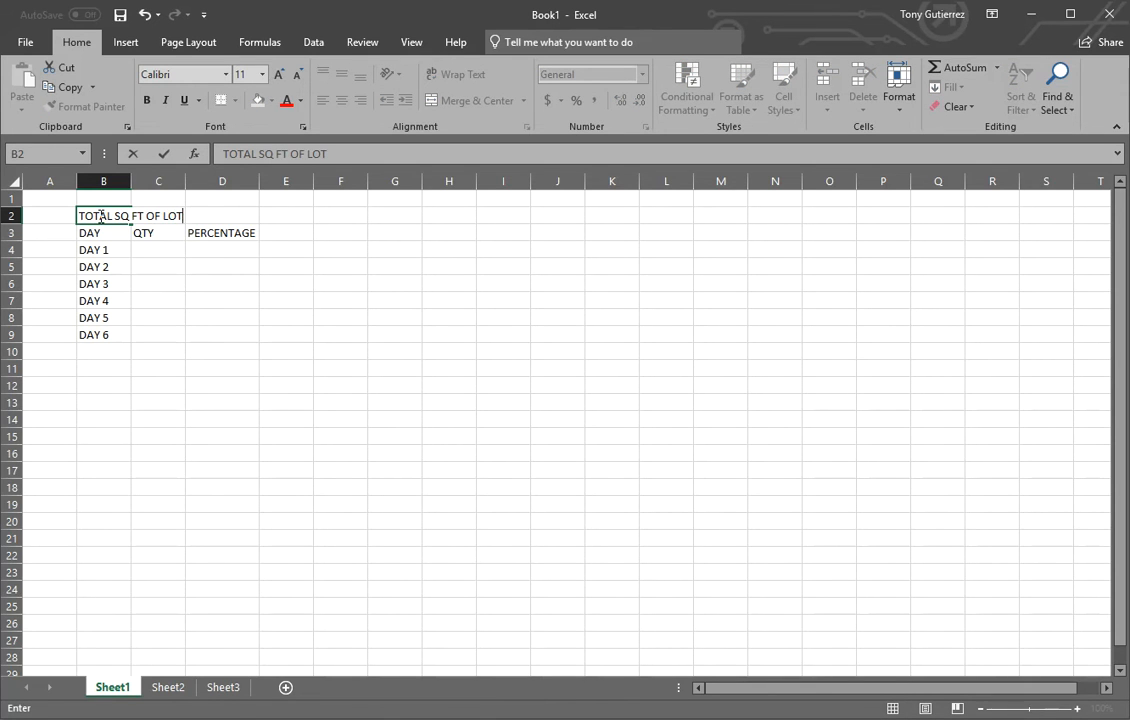
{"action": "left_click", "coordinate": [220, 214]}
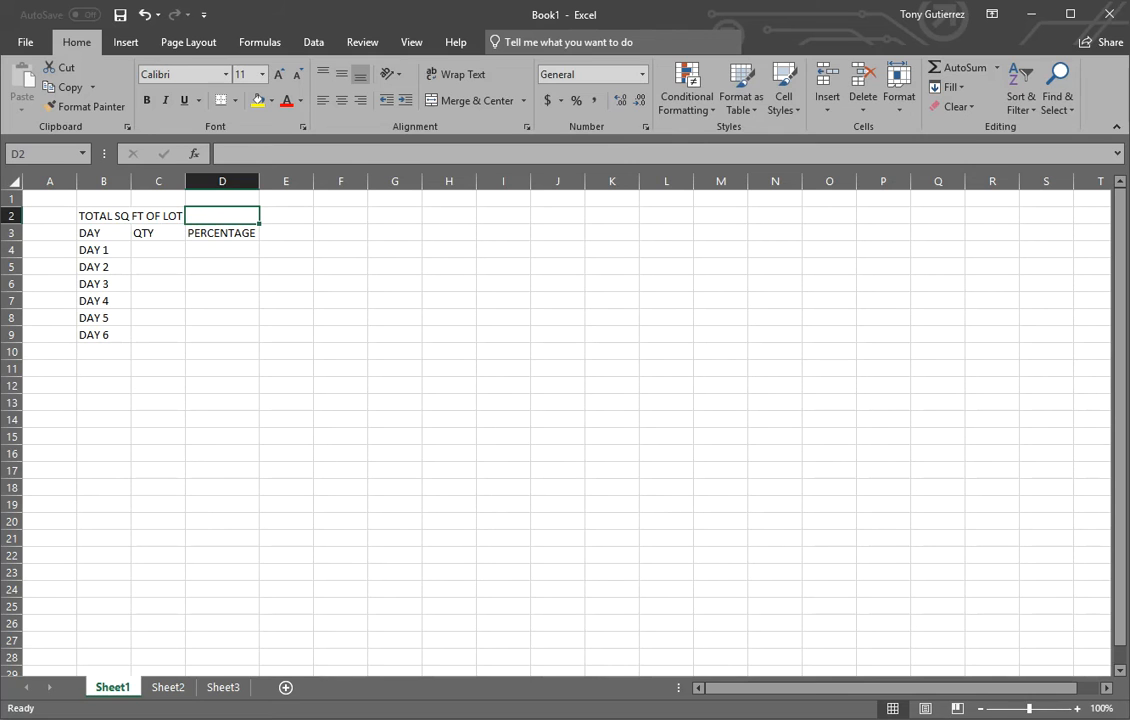
{"action": "type", "text": "275648"}
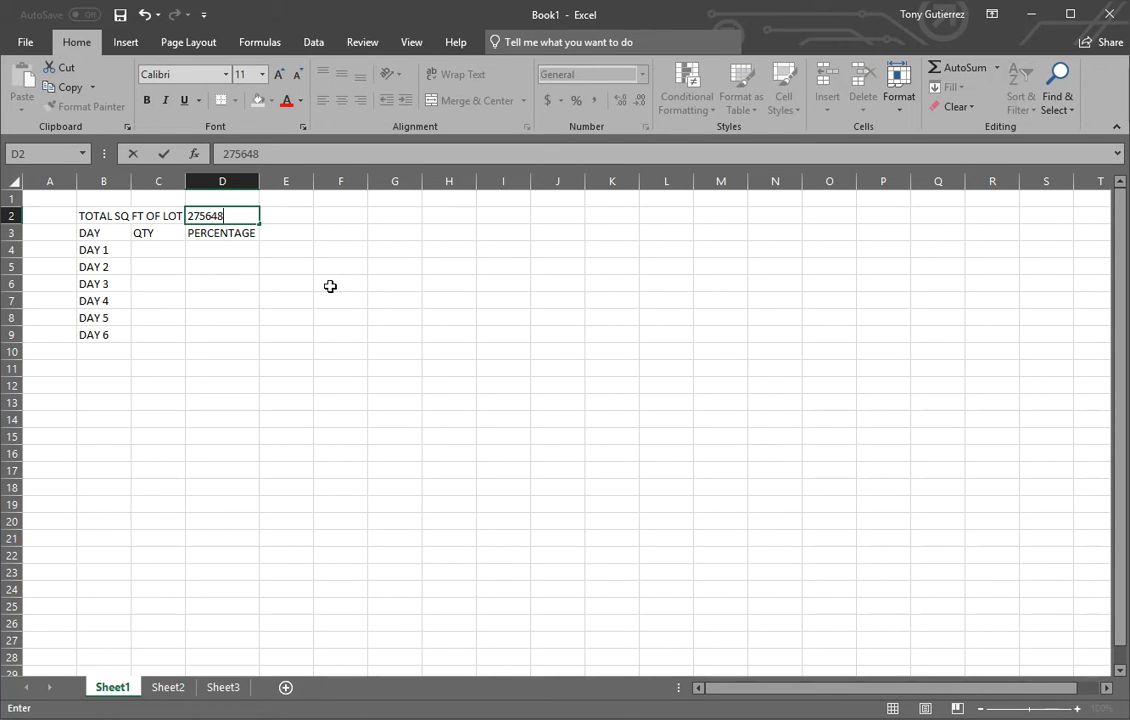
{"action": "key", "text": "Return"}
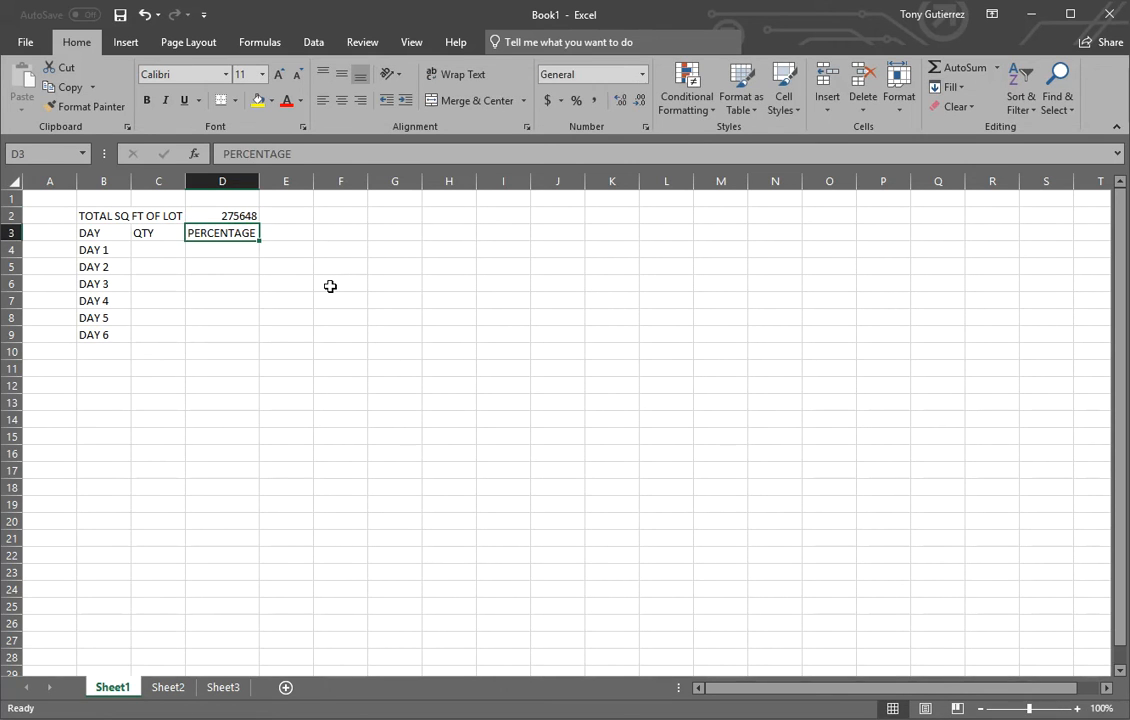
{"action": "left_click", "coordinate": [558, 315]}
Enter 66625 as the QTY for DAY 1 in cell C4.
{"action": "left_click", "coordinate": [174, 250]}
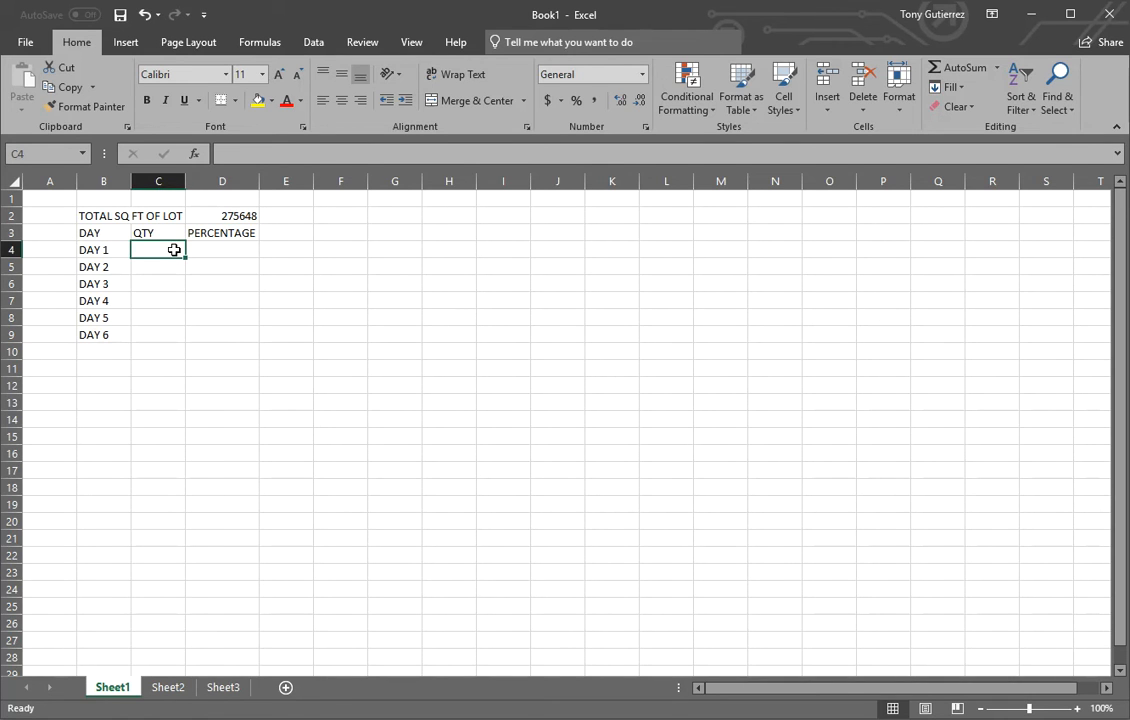
{"action": "type", "text": "69"}
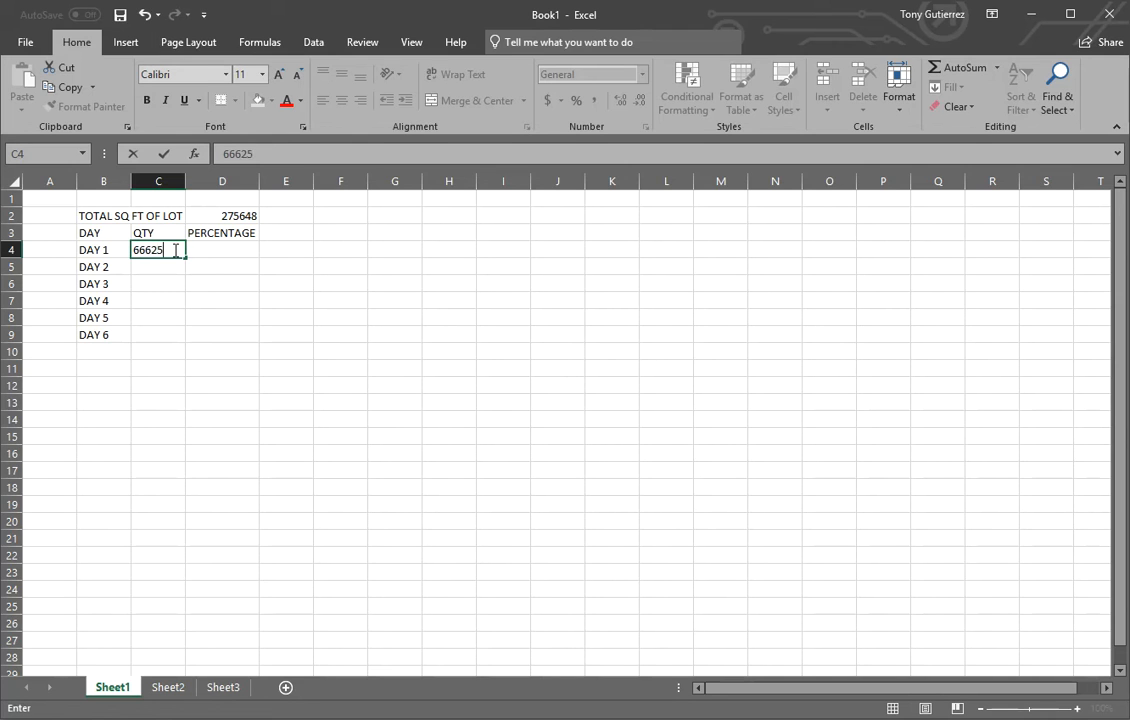
{"action": "key", "text": "Return"}
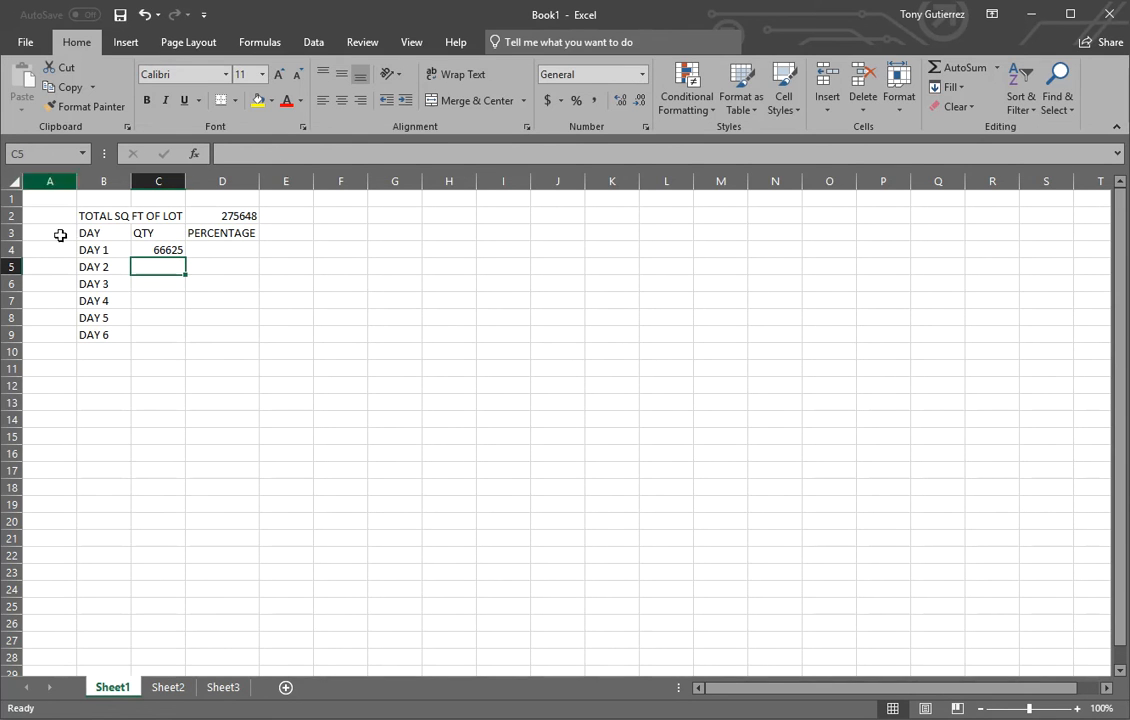
Calculate the DAY 1 percentage in cell D4 by dividing its quantity in C4 by the lot total in D2.
{"action": "left_click", "coordinate": [227, 245]}
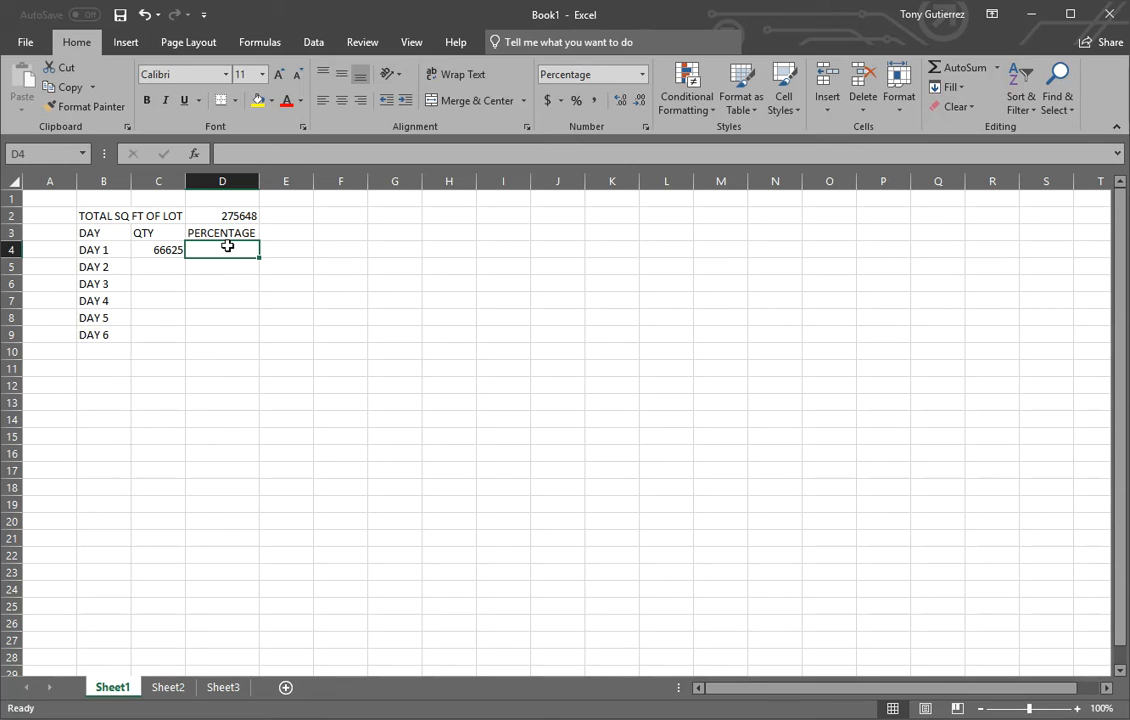
{"action": "type", "text": "="}
{"action": "left_click", "coordinate": [158, 249]}
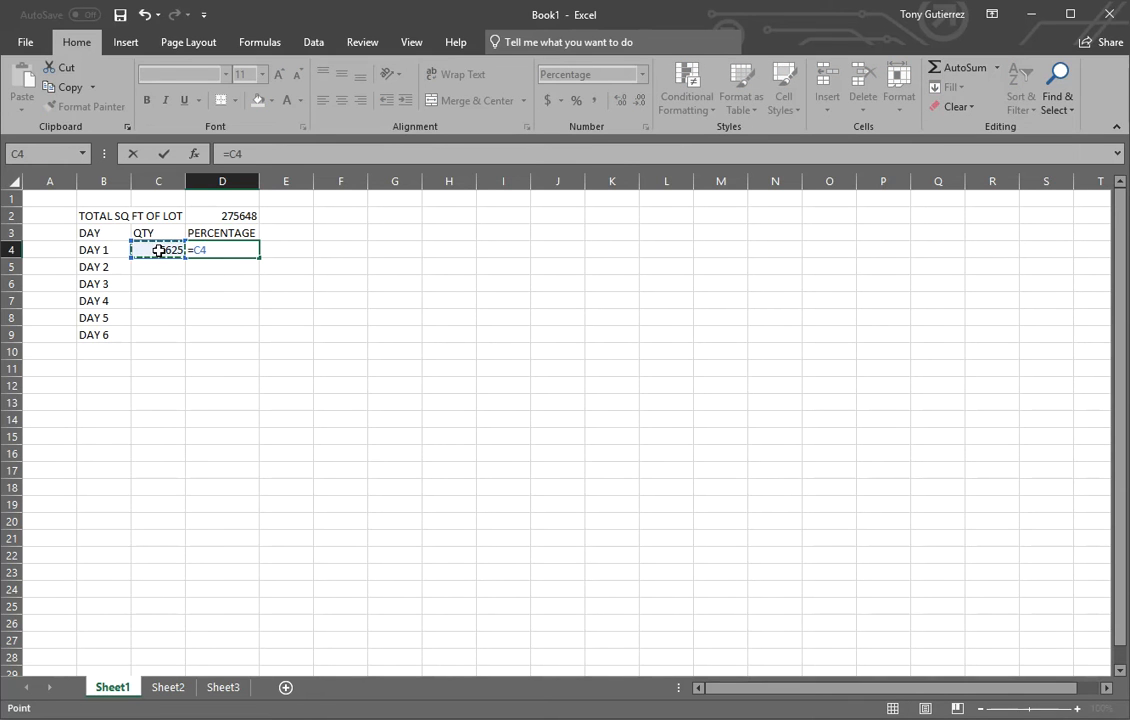
{"action": "type", "text": "/"}
{"action": "left_click", "coordinate": [224, 216]}
{"action": "key", "text": "Return"}
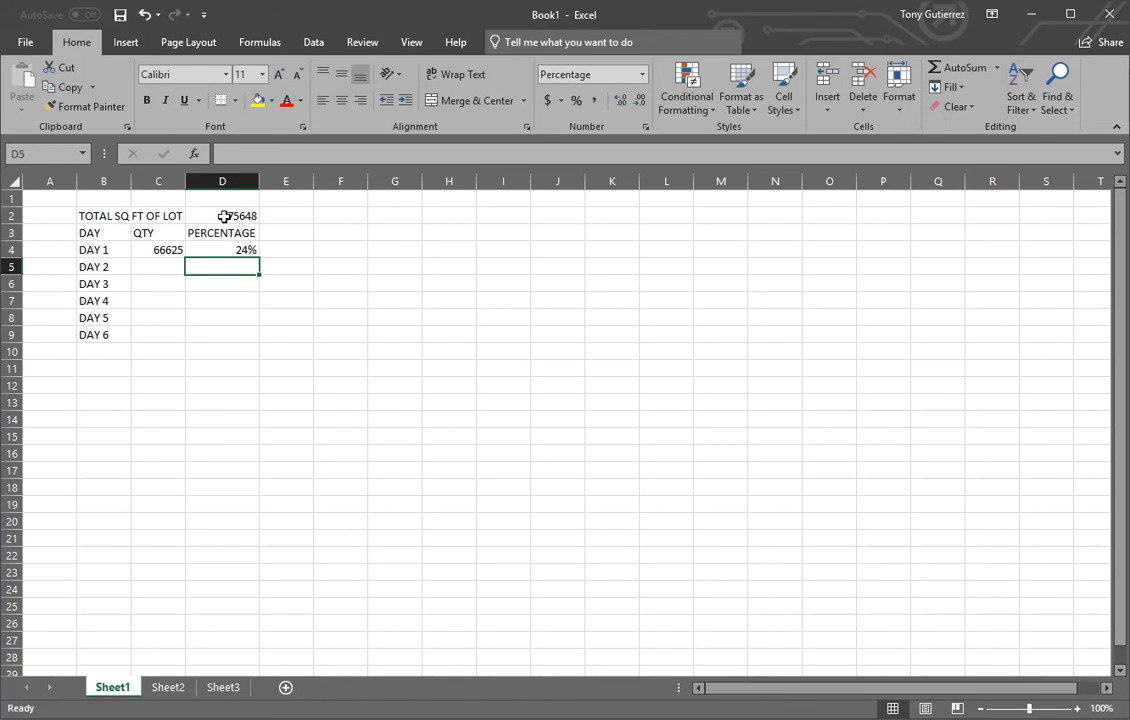
Calculate the DAY 2 percentage in cell D5 by dividing its quantity in C5 by the lot total in D2.
{"action": "left_click", "coordinate": [578, 398]}
{"action": "left_click", "coordinate": [245, 249]}
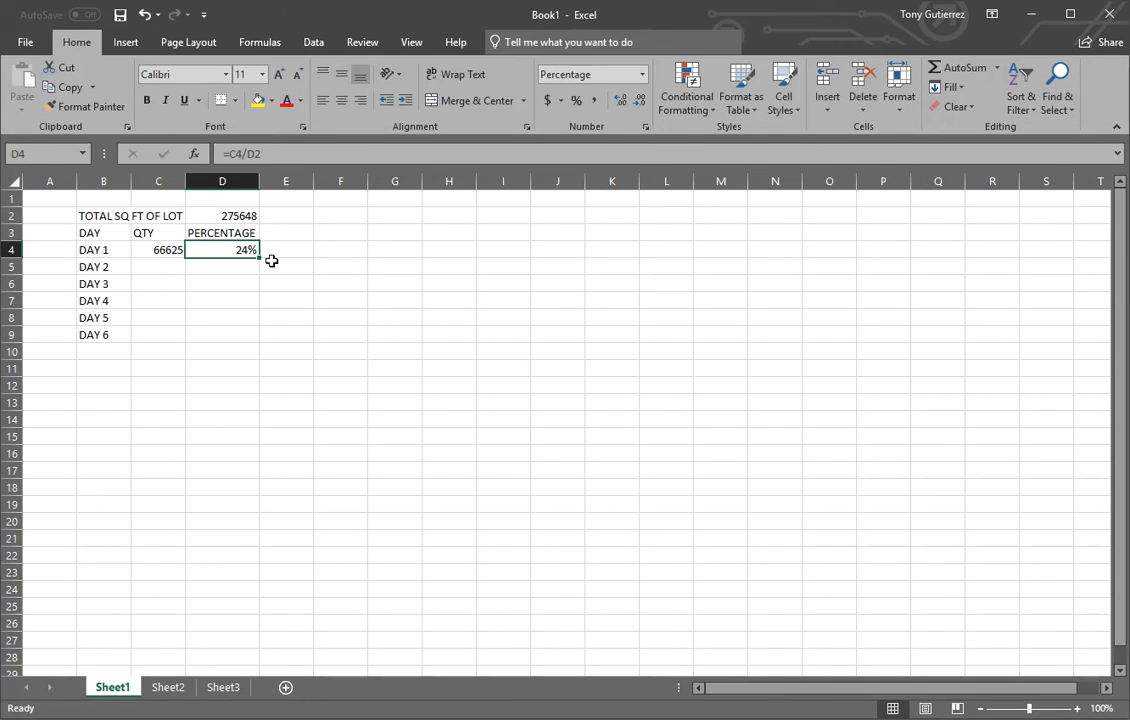
{"action": "left_click", "coordinate": [155, 268]}
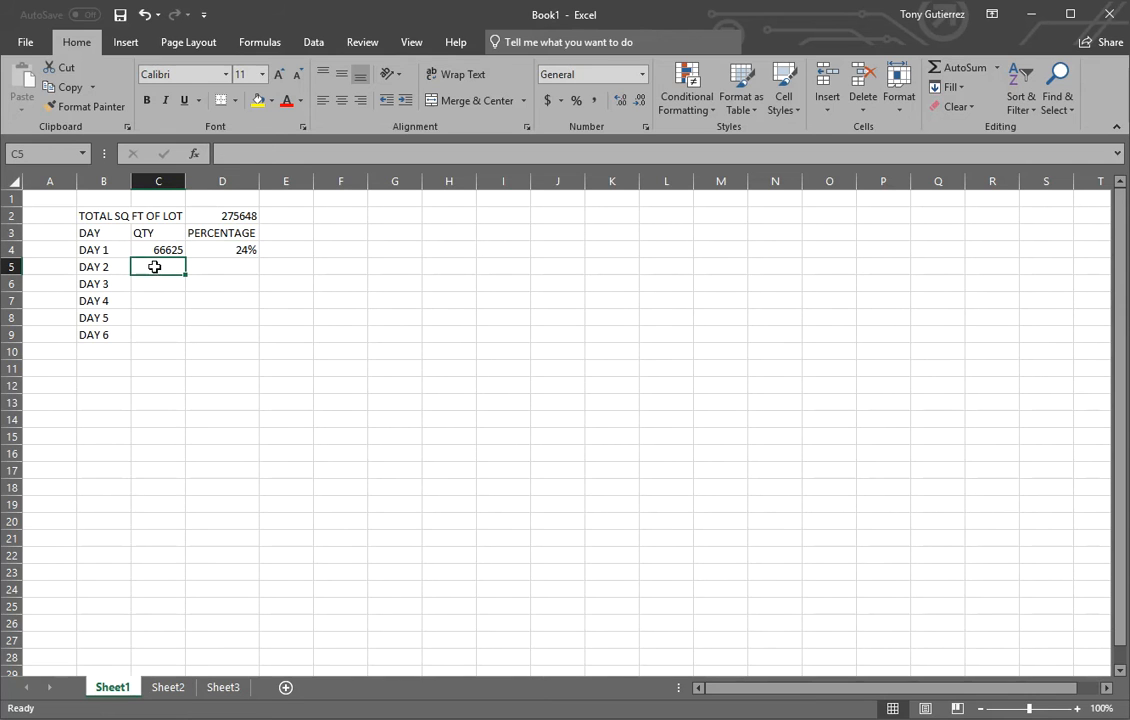
{"action": "left_click", "coordinate": [215, 266]}
{"action": "type", "text": "="}
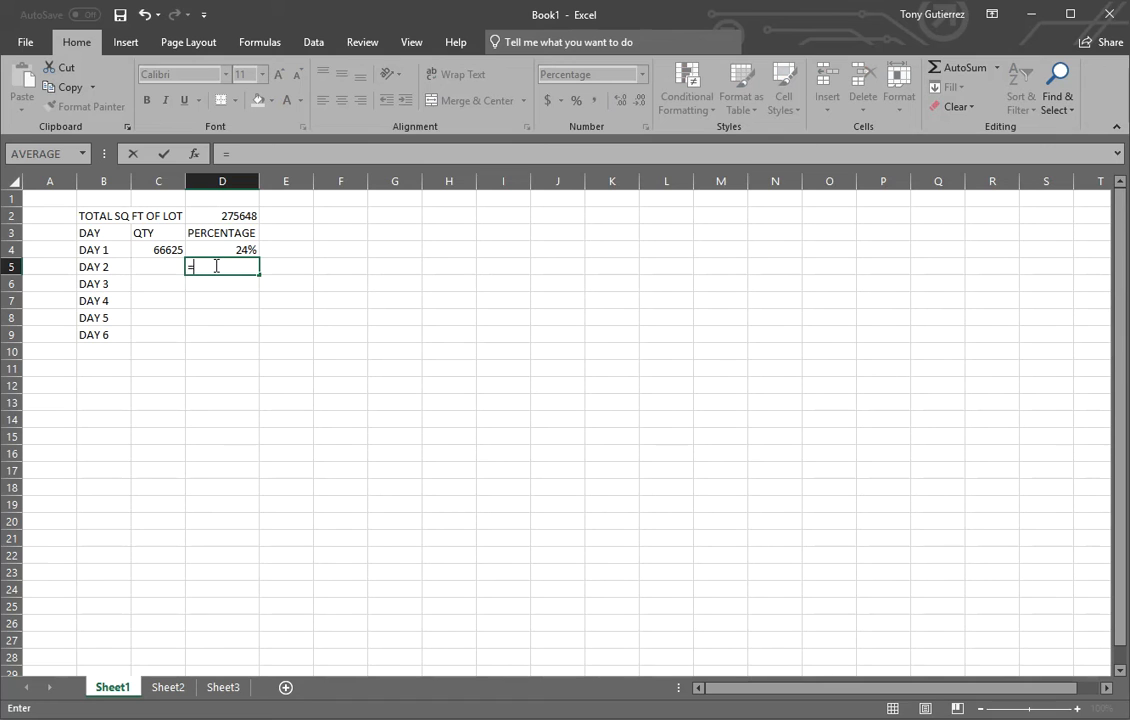
{"action": "left_click", "coordinate": [158, 267]}
{"action": "type", "text": "/"}
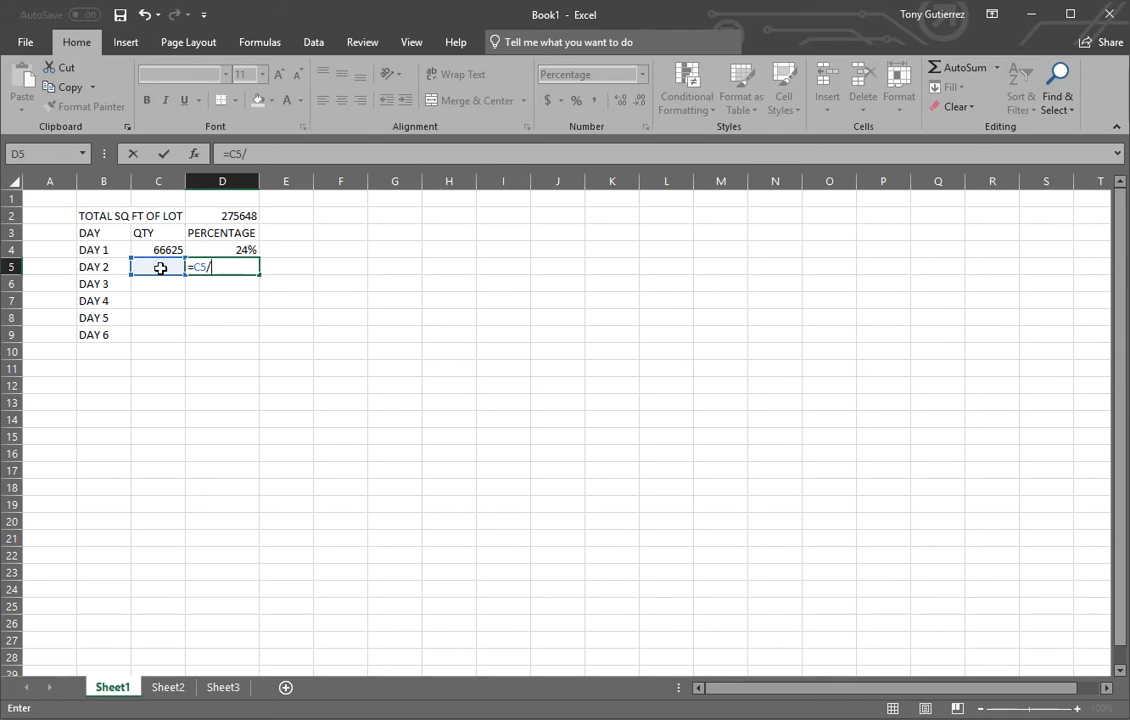
{"action": "left_click", "coordinate": [223, 215]}
{"action": "key", "text": "Return"}
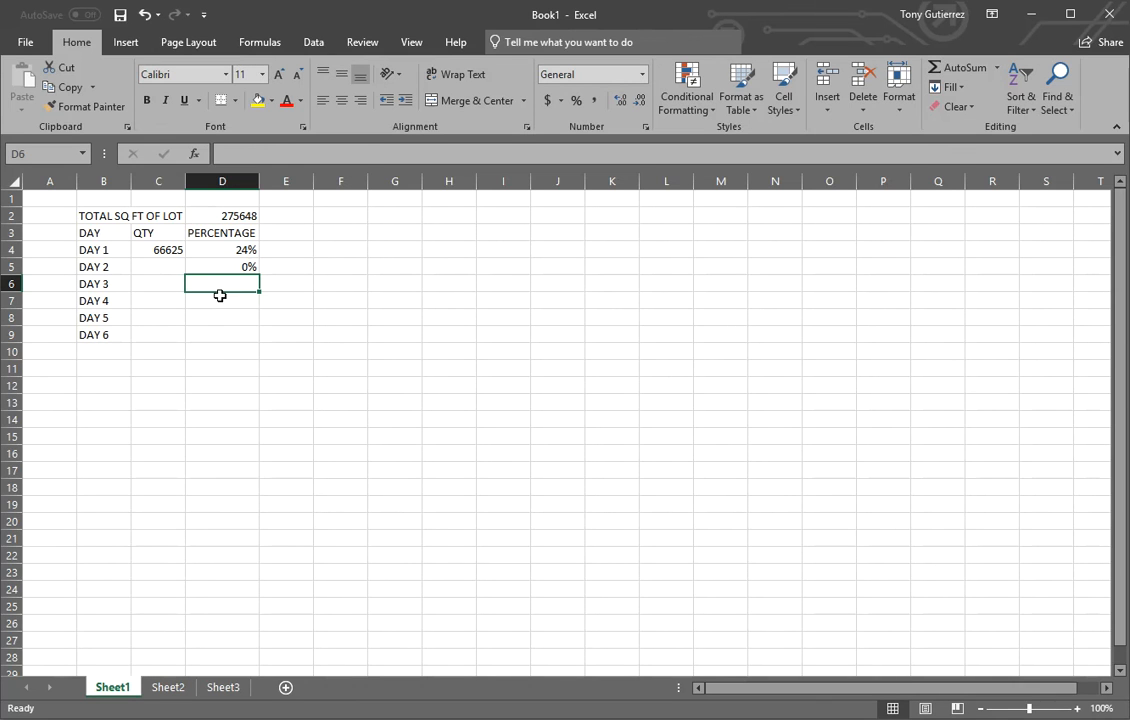
Enter 74323 as the QTY for DAY 2 in cell C5.
{"action": "left_click", "coordinate": [160, 268]}
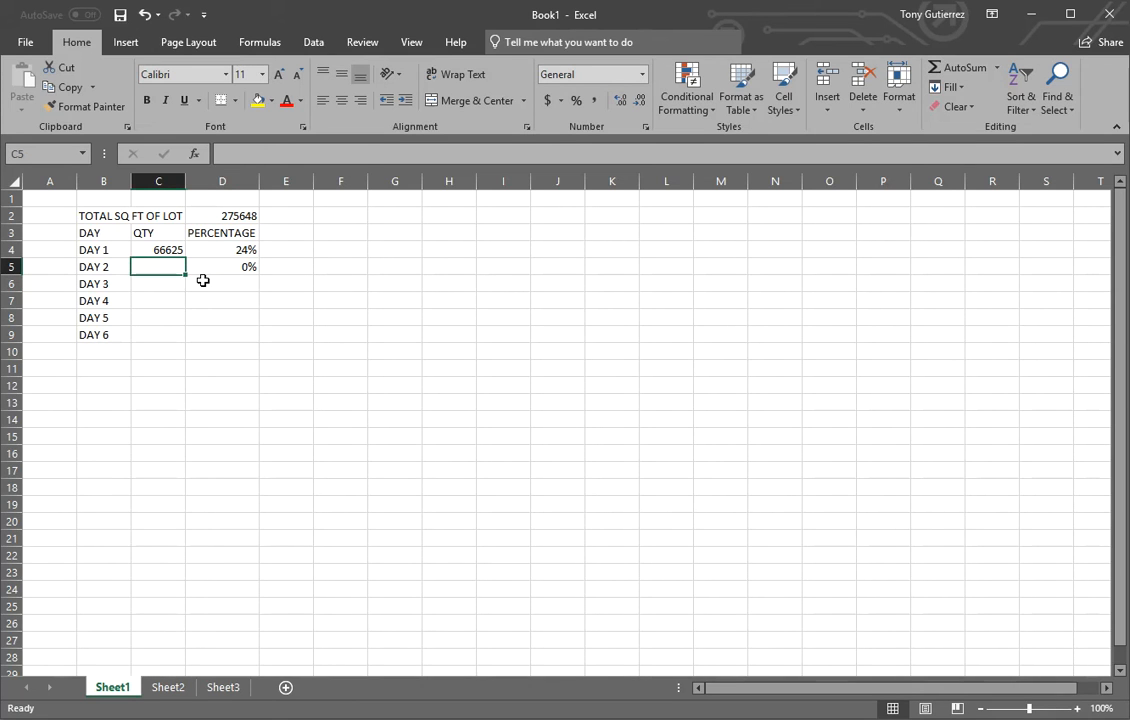
{"action": "type", "text": "74"}
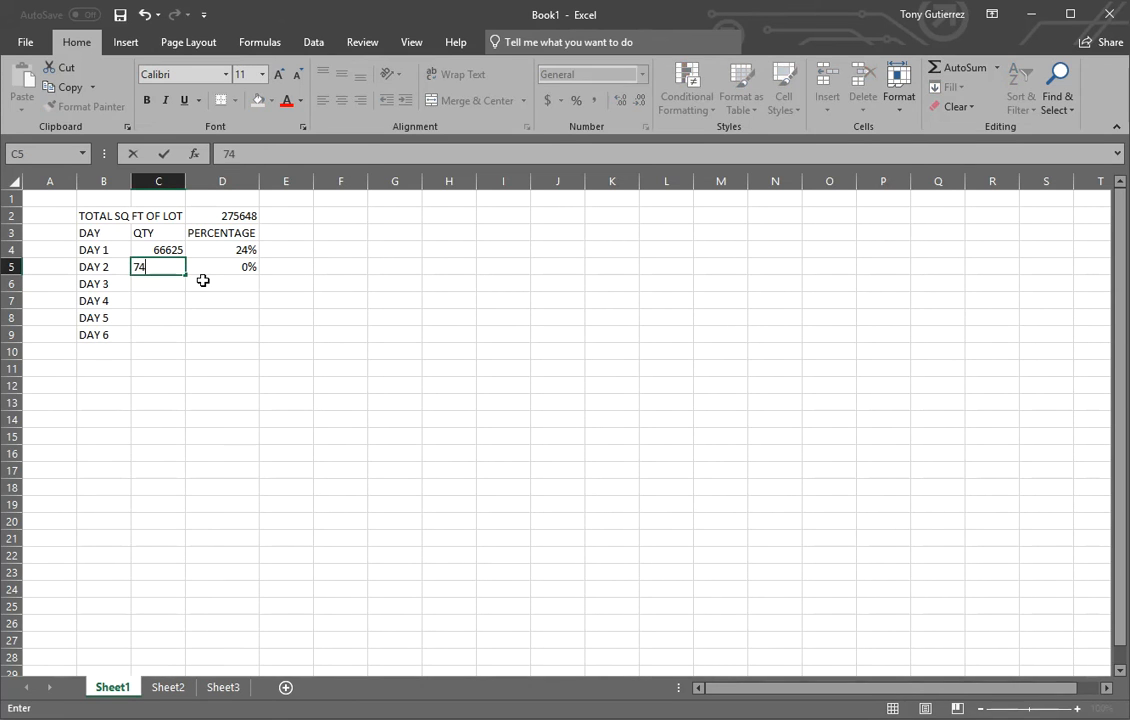
{"action": "type", "text": "3253"}
{"action": "key", "text": "Return"}
{"action": "double_click", "coordinate": [169, 264]}
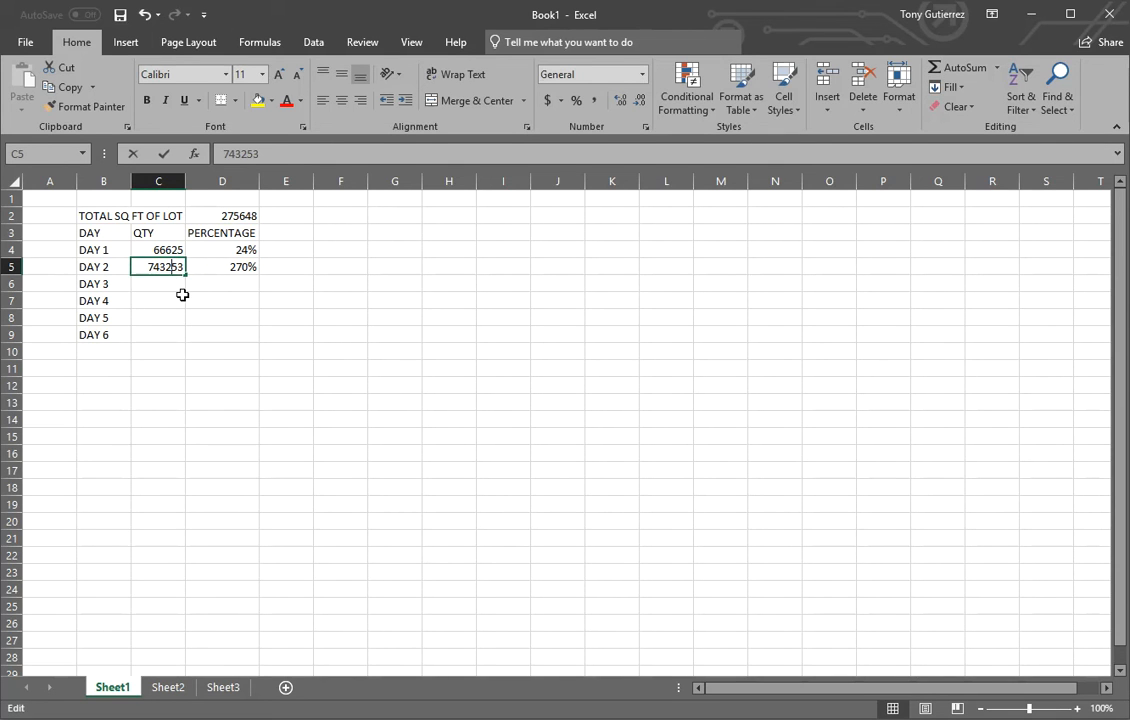
{"action": "key", "text": "BackSpace"}
{"action": "key", "text": "Return"}
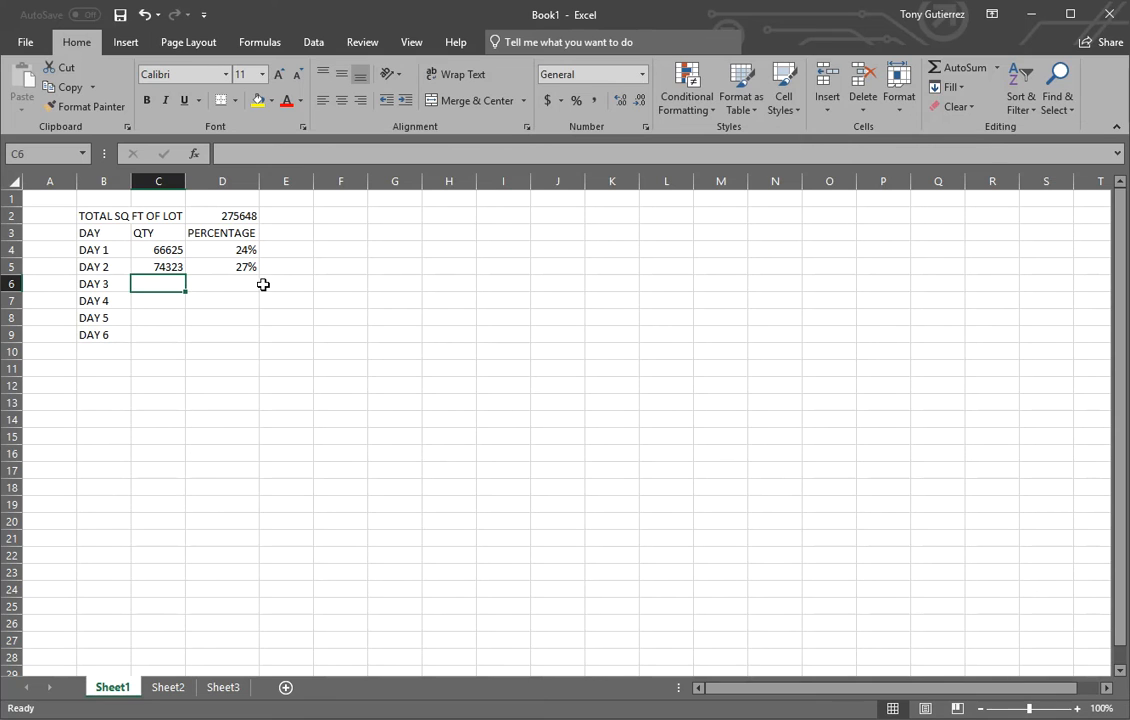
Clear the DAY 2 quantity from cell C5.
{"action": "left_click", "coordinate": [170, 265]}
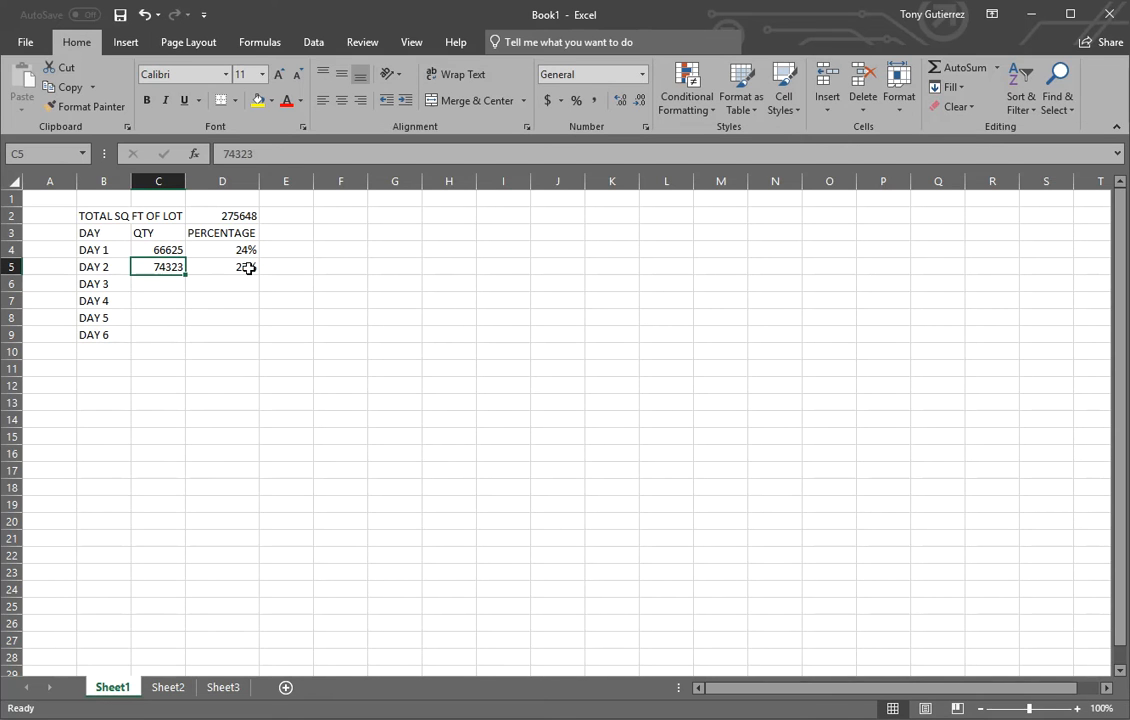
{"action": "key", "text": "Delete"}
{"action": "left_click", "coordinate": [372, 331]}
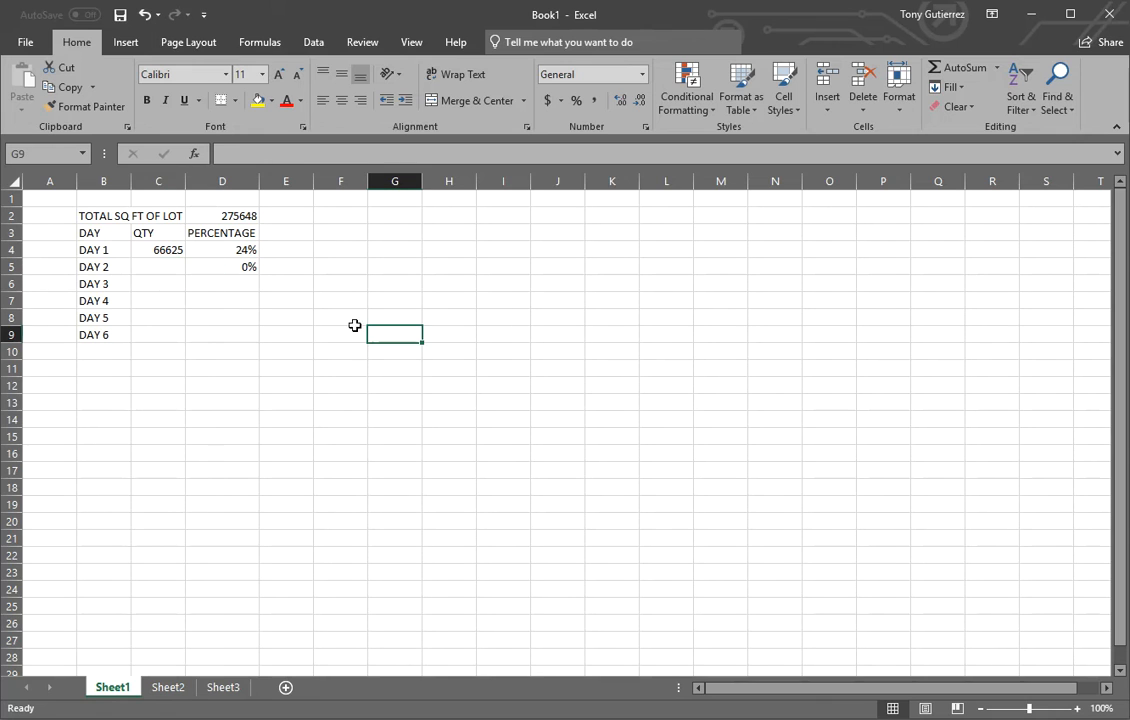
{"action": "left_click", "coordinate": [242, 284]}
{"action": "type", "text": "="}
{"action": "key", "text": "Escape"}
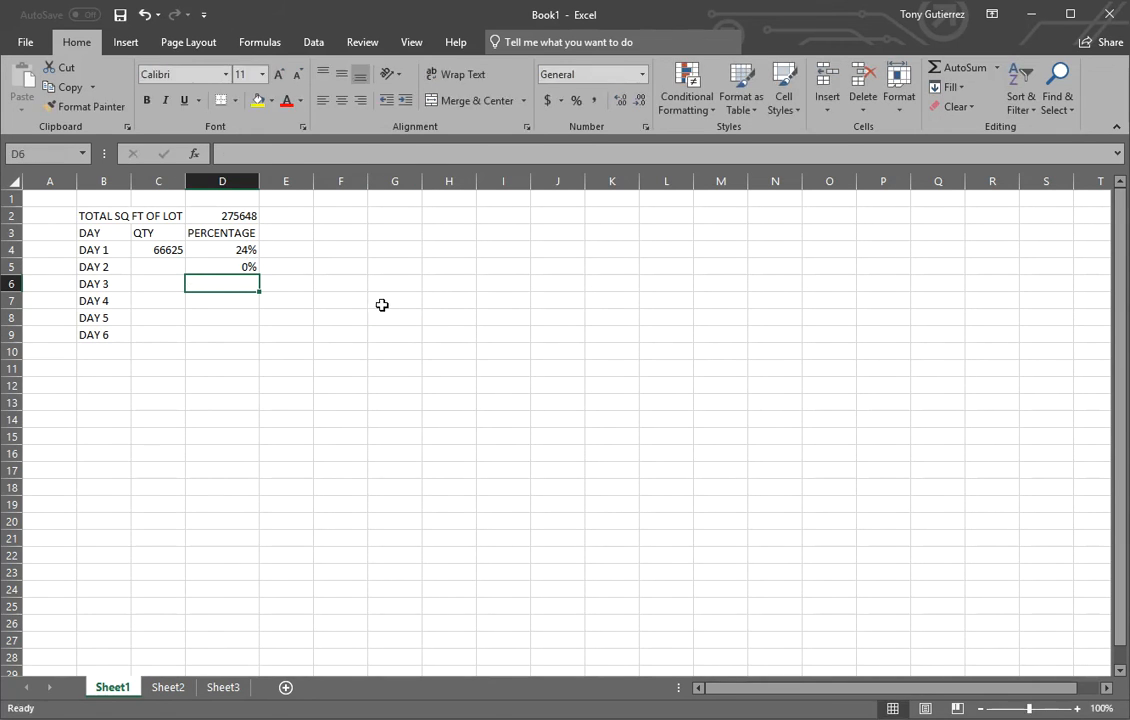
Fill the DAY 1 percentage formula from cell D4 down through D9.
{"action": "left_click", "coordinate": [245, 249]}
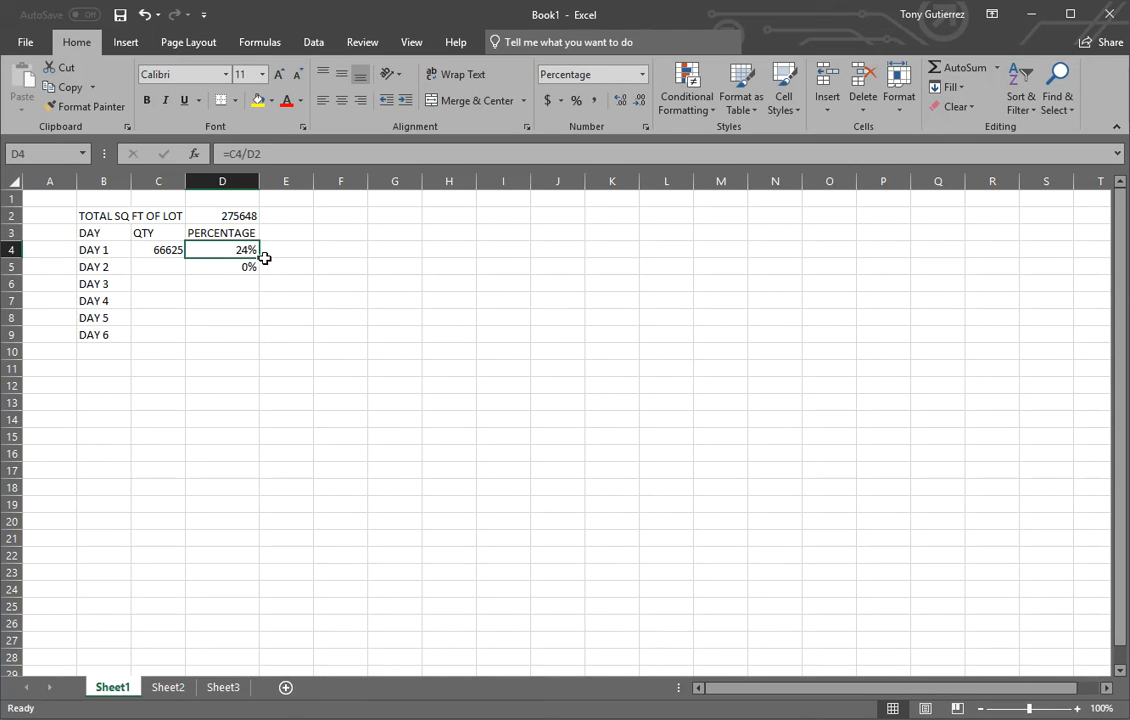
{"action": "left_click_drag", "start_coordinate": [261, 259], "coordinate": [254, 345]}
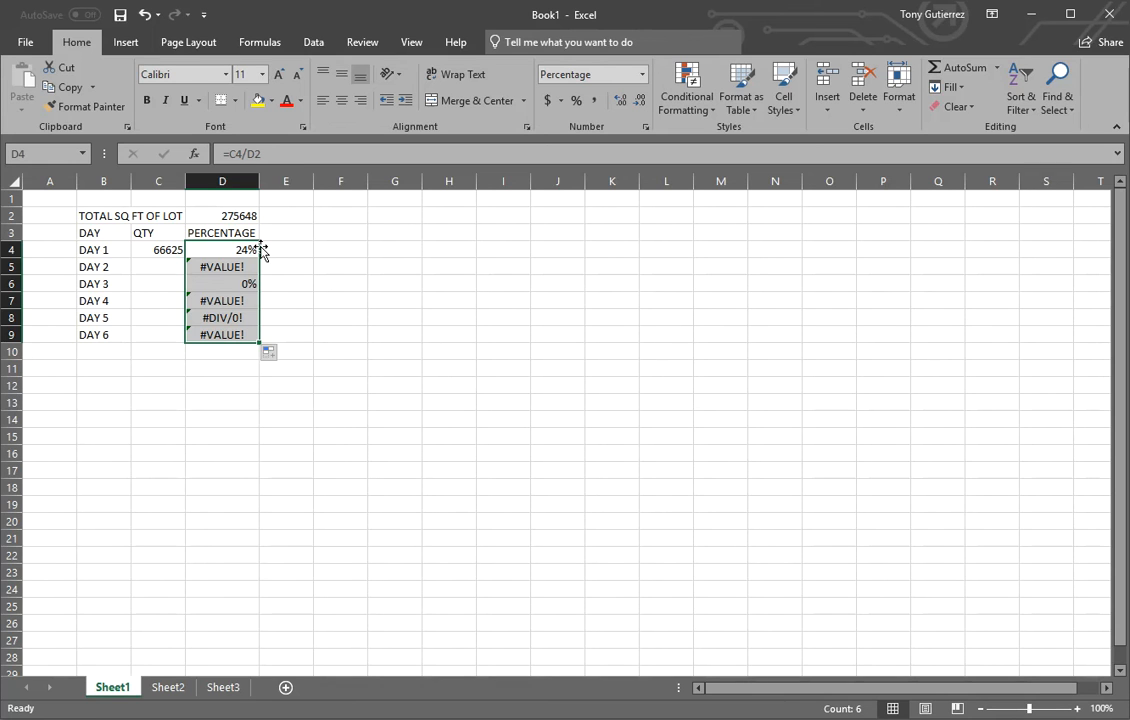
{"action": "left_click", "coordinate": [333, 283]}
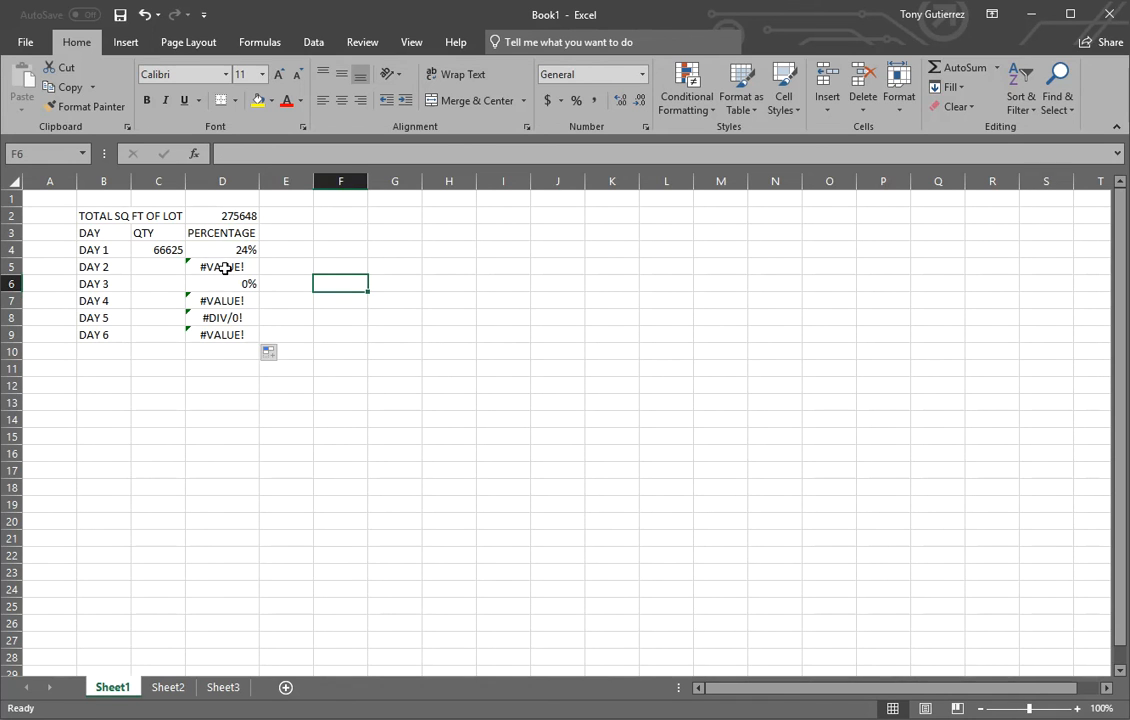
Correct the DAY 2 and DAY 3 percentage formulas in D5 and D6 so both divide by the lot total in D2.
{"action": "double_click", "coordinate": [227, 267]}
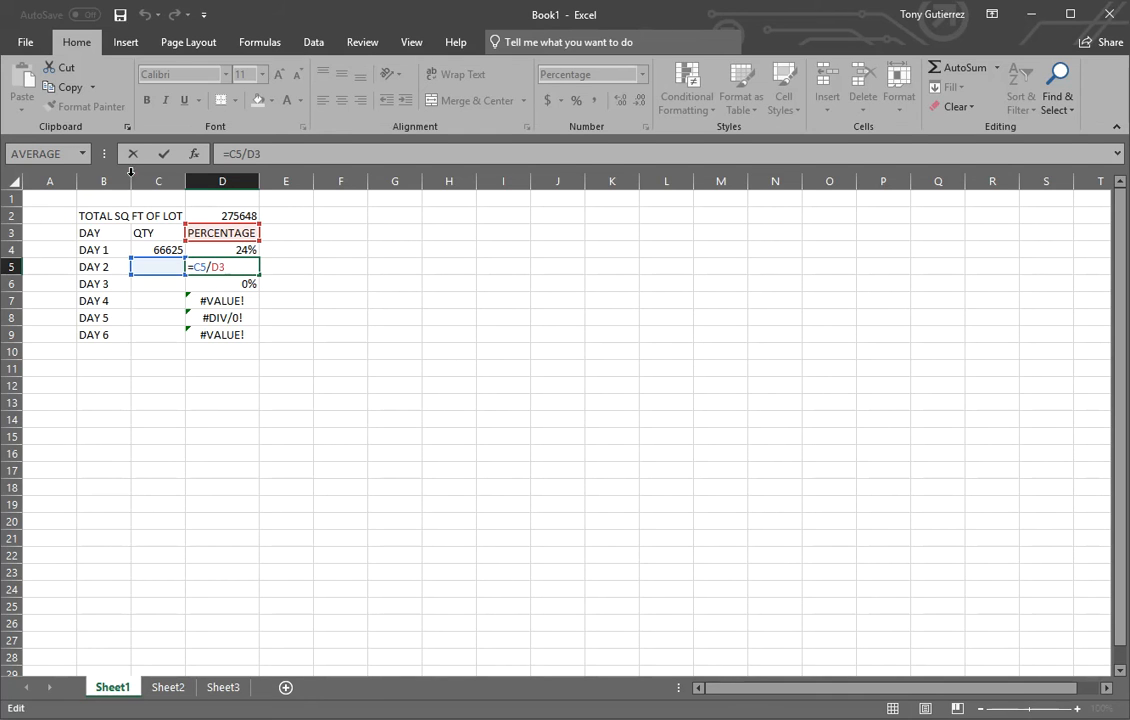
{"action": "left_click_drag", "start_coordinate": [210, 229], "coordinate": [216, 217]}
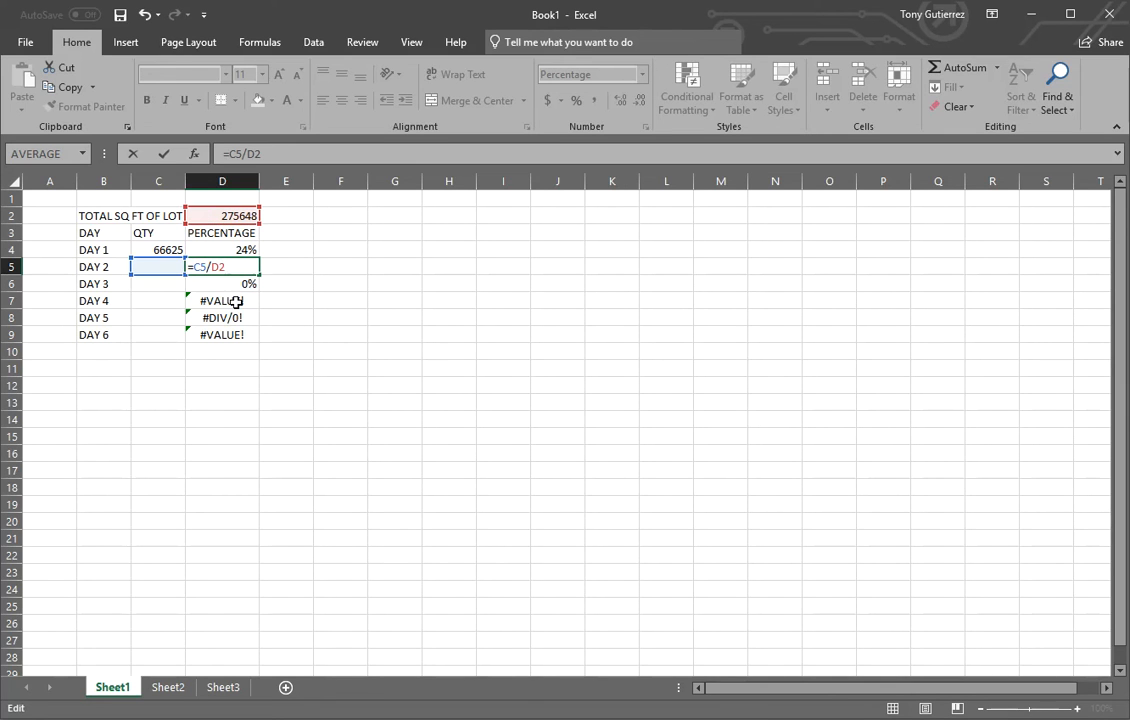
{"action": "key", "text": "Return"}
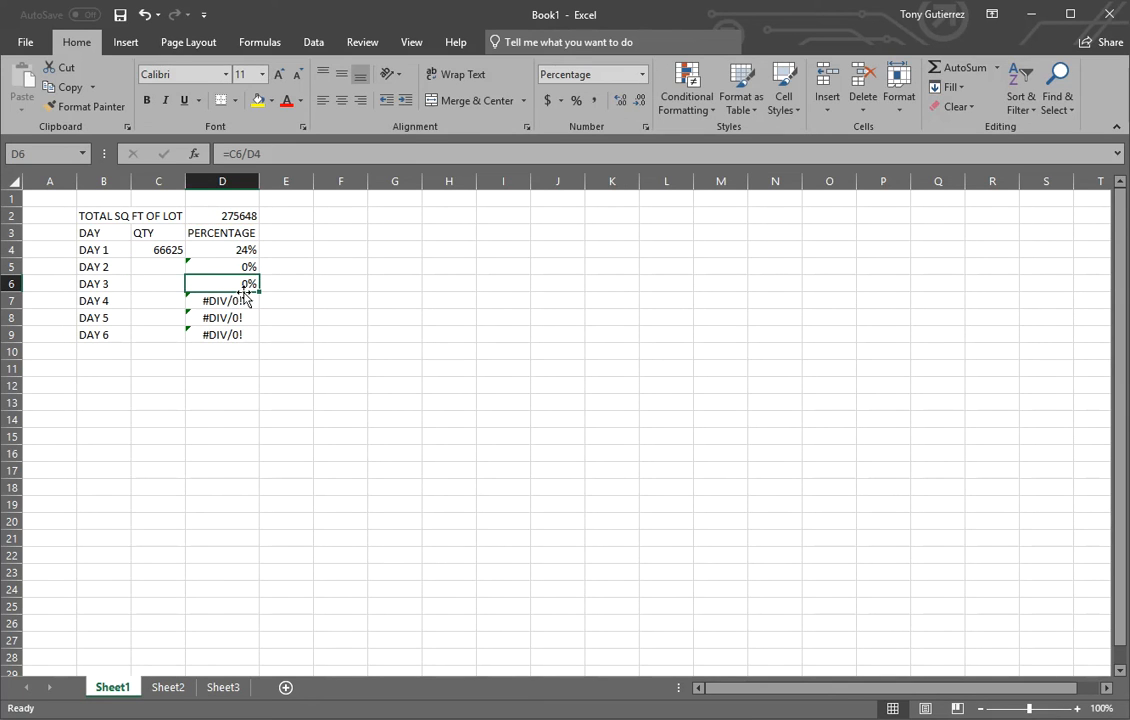
{"action": "double_click", "coordinate": [249, 284]}
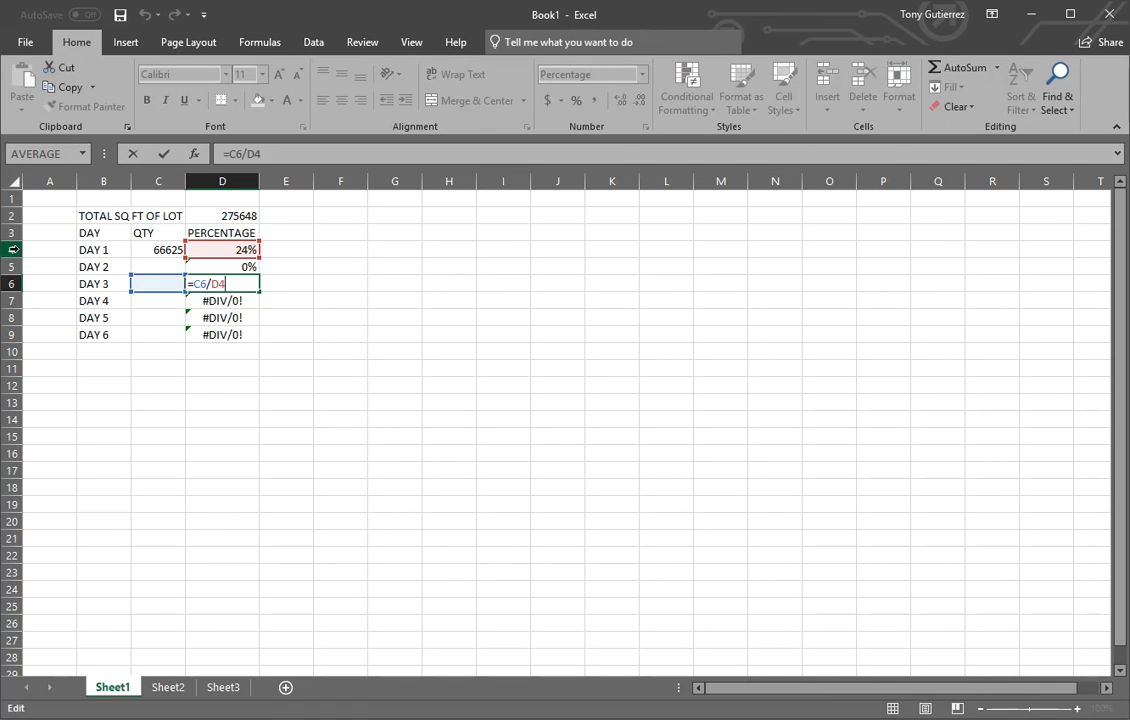
{"action": "left_click_drag", "start_coordinate": [211, 249], "coordinate": [211, 216]}
{"action": "key", "text": "Return"}
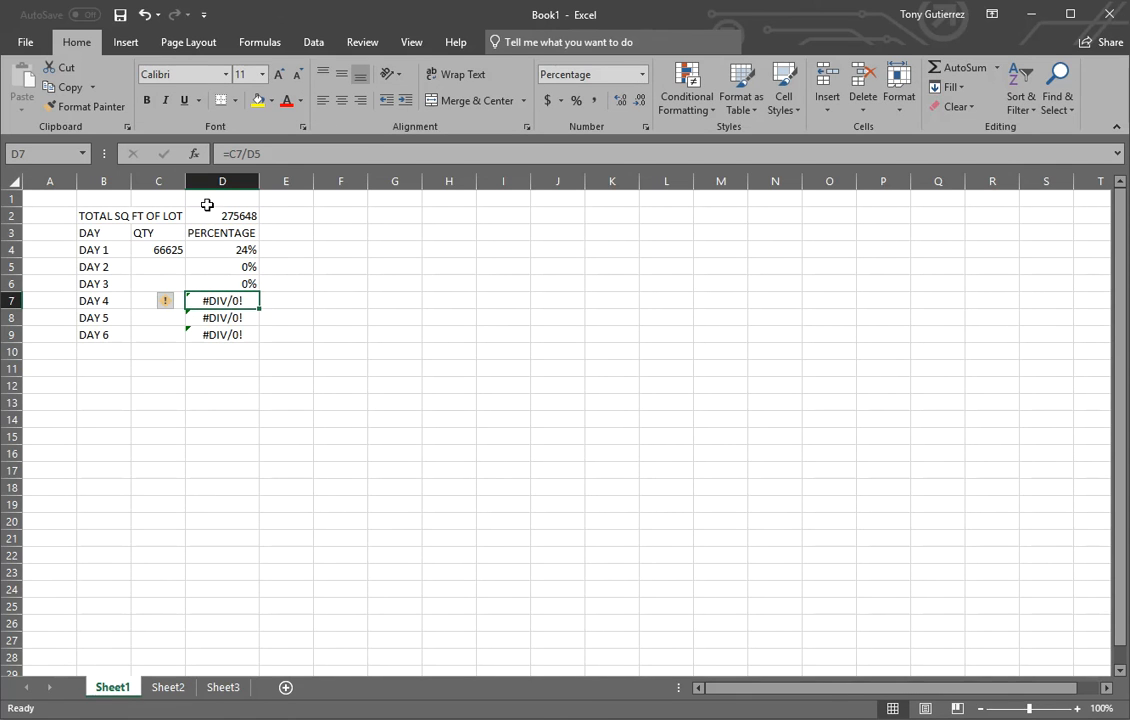
Clear the formulas in D5:D9 and make the lot total reference in cell D4's formula absolute as $D$2.
{"action": "left_click_drag", "start_coordinate": [245, 265], "coordinate": [236, 334]}
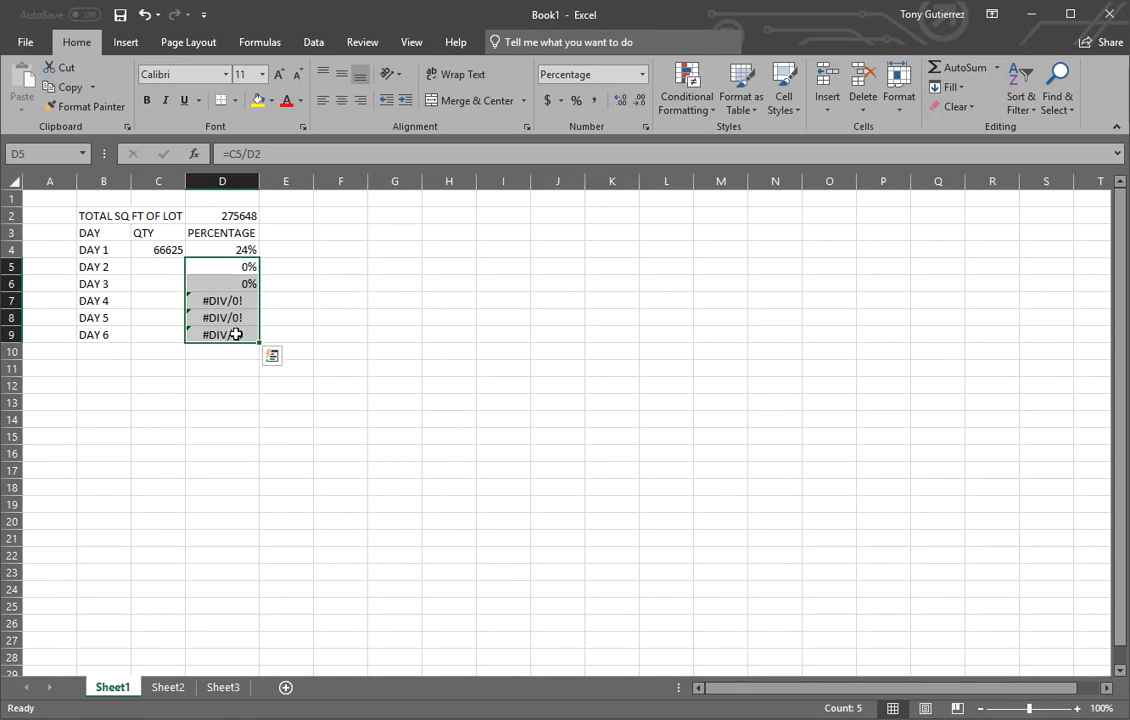
{"action": "key", "text": "Delete"}
{"action": "double_click", "coordinate": [224, 249]}
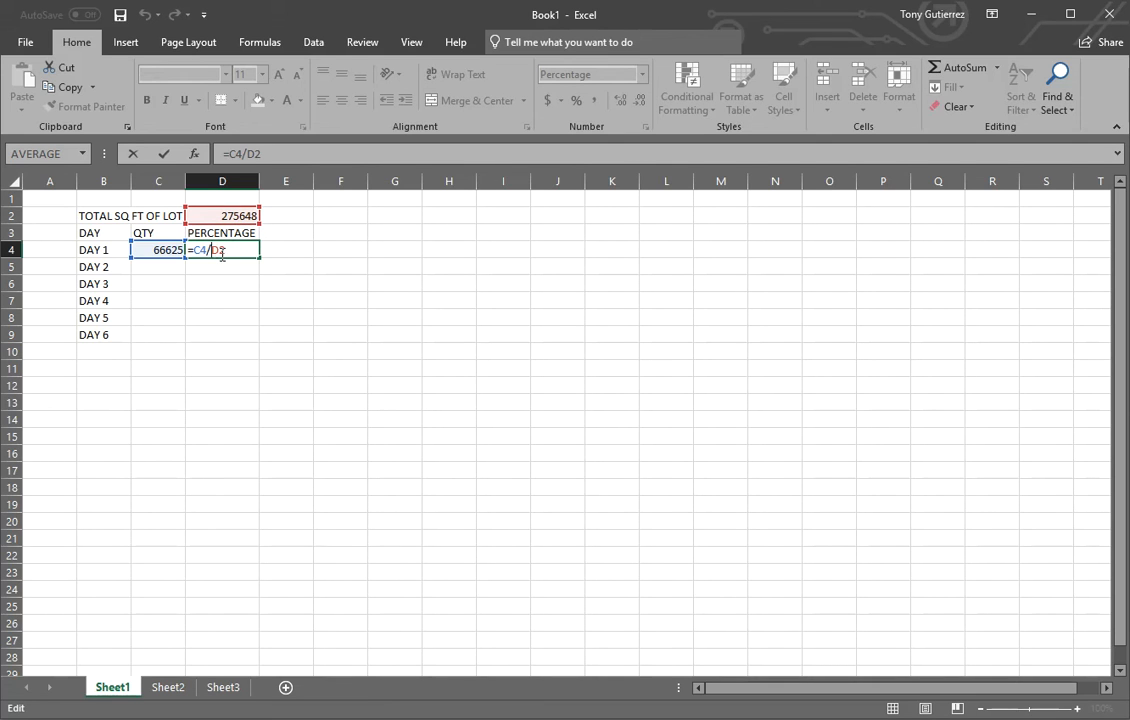
{"action": "double_click", "coordinate": [222, 252]}
{"action": "key", "text": "F4"}
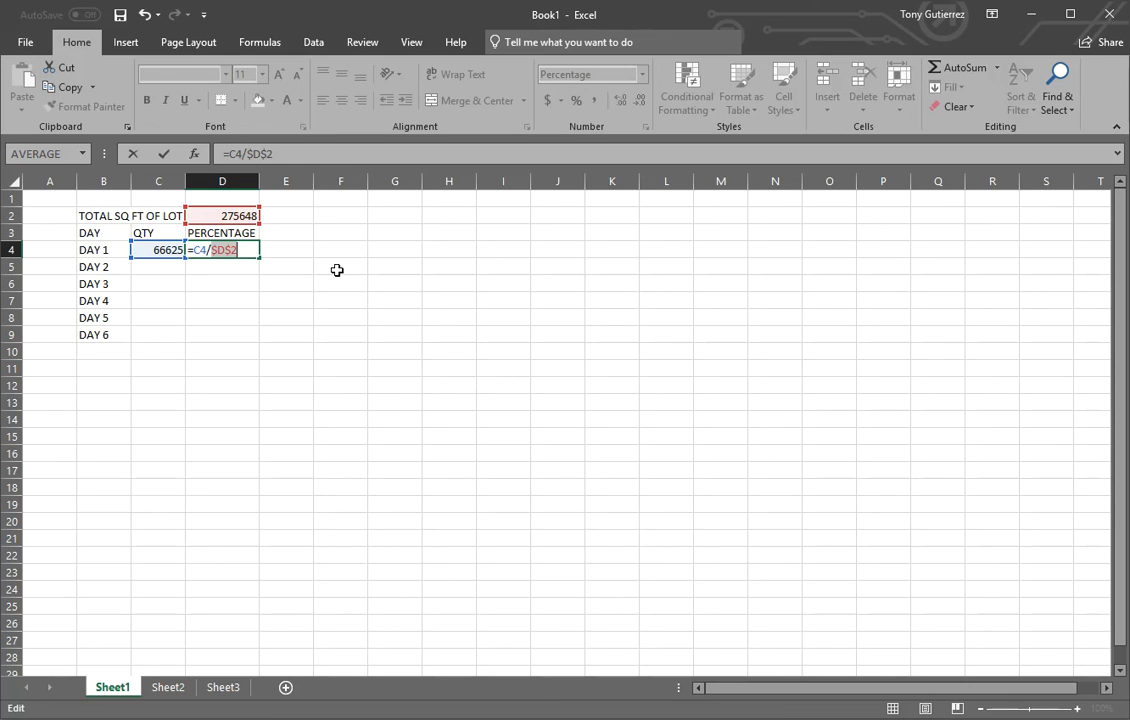
{"action": "key", "text": "Return"}
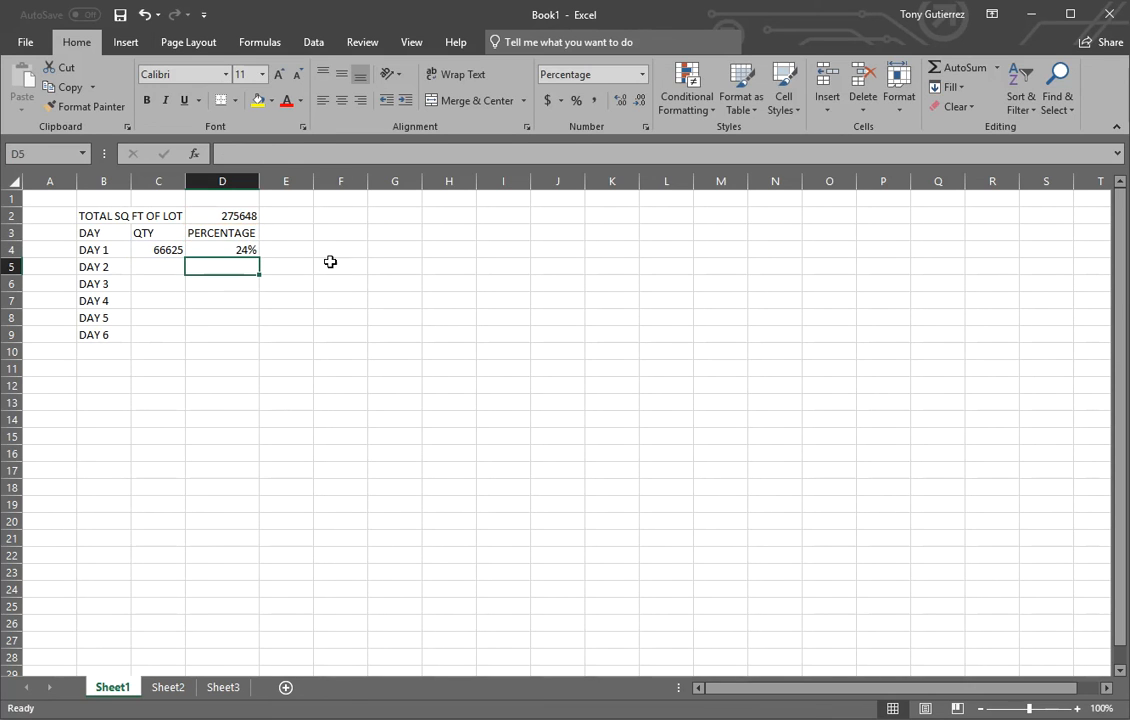
Fill the percentage formula with the absolute reference from D4 down through D9 and inspect the copied formulas in D5, D6 and D7.
{"action": "left_click", "coordinate": [246, 248]}
{"action": "left_click_drag", "start_coordinate": [259, 258], "coordinate": [252, 343]}
{"action": "double_click", "coordinate": [245, 266]}
{"action": "key", "text": "Escape"}
{"action": "double_click", "coordinate": [244, 284]}
{"action": "key", "text": "Escape"}
{"action": "double_click", "coordinate": [241, 300]}
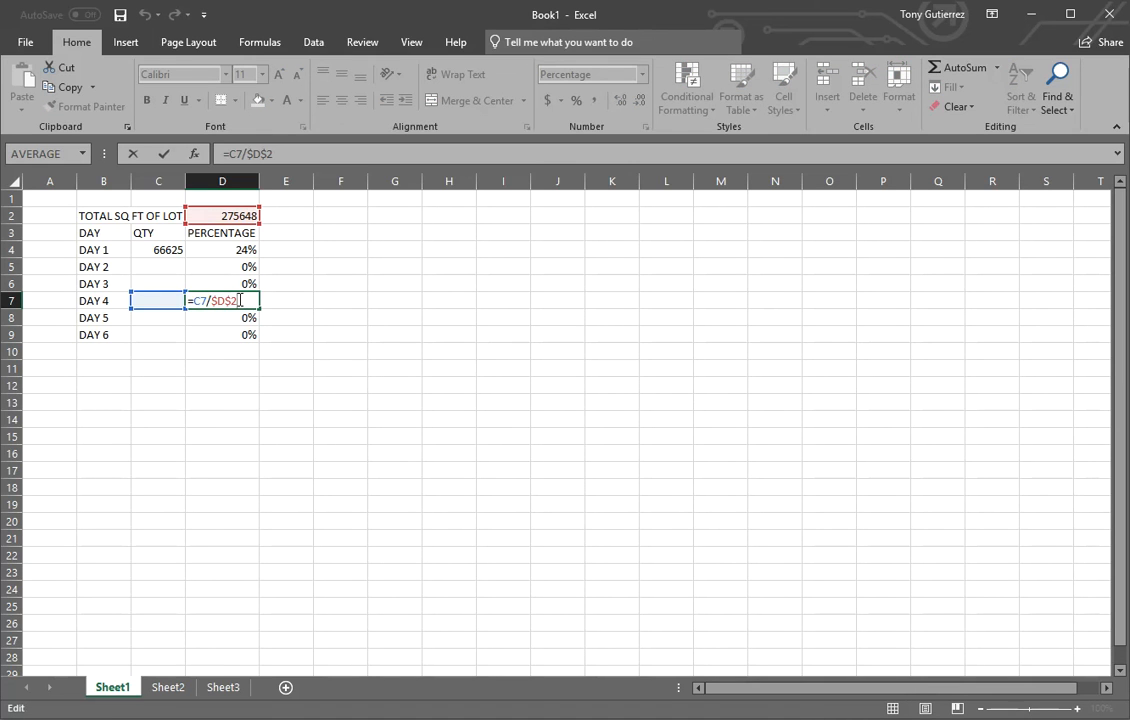
{"action": "key", "text": "Escape"}
{"action": "left_click", "coordinate": [538, 301]}
Enter sample quantities of 7435, 45565, 5556, 54545 and 5454 for DAY 2 through DAY 6 in C5:C9.
{"action": "left_click", "coordinate": [172, 266]}
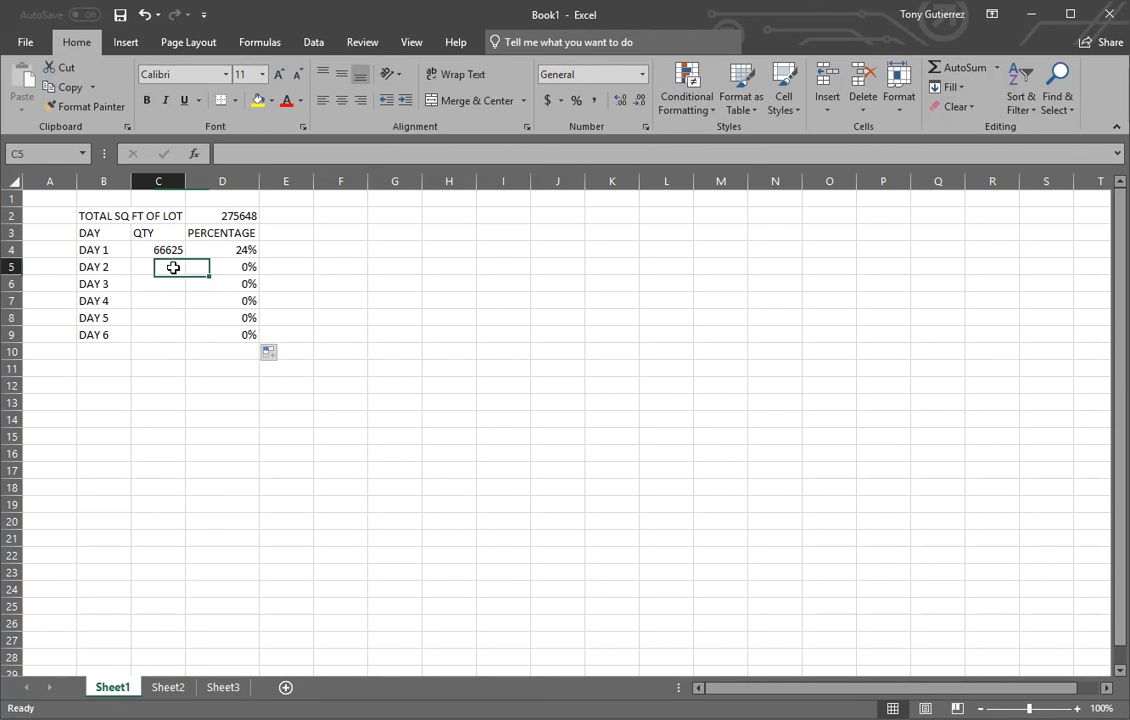
{"action": "type", "text": "7435"}
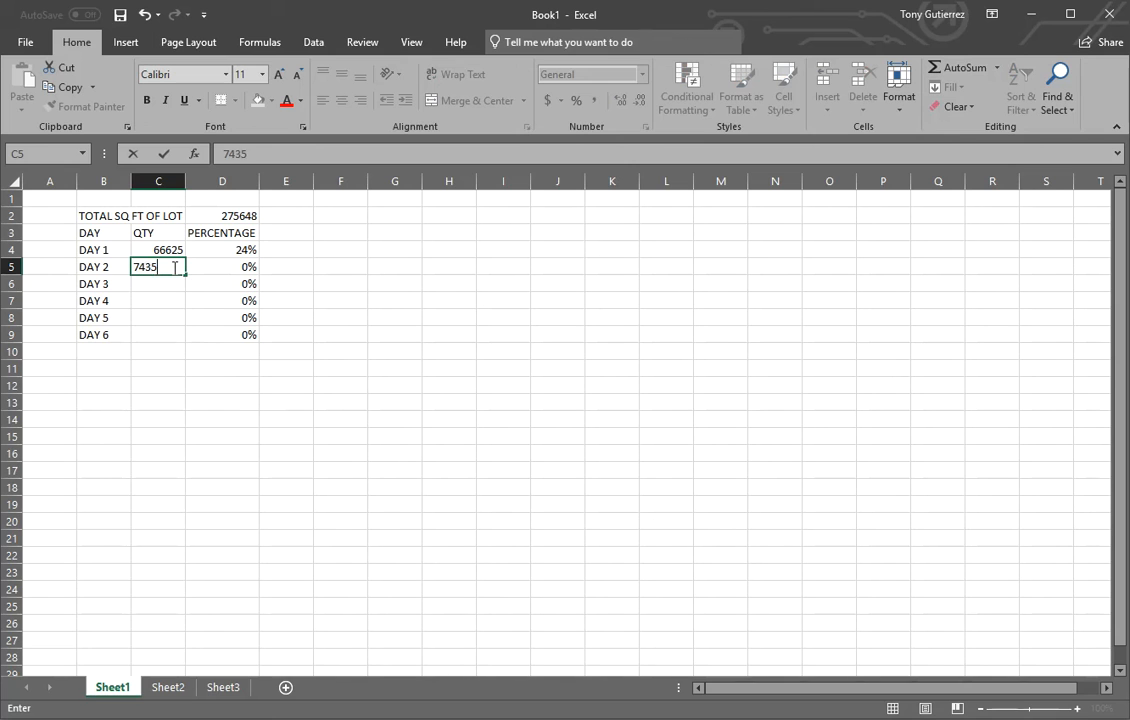
{"action": "key", "text": "Return"}
{"action": "type", "text": "45565"}
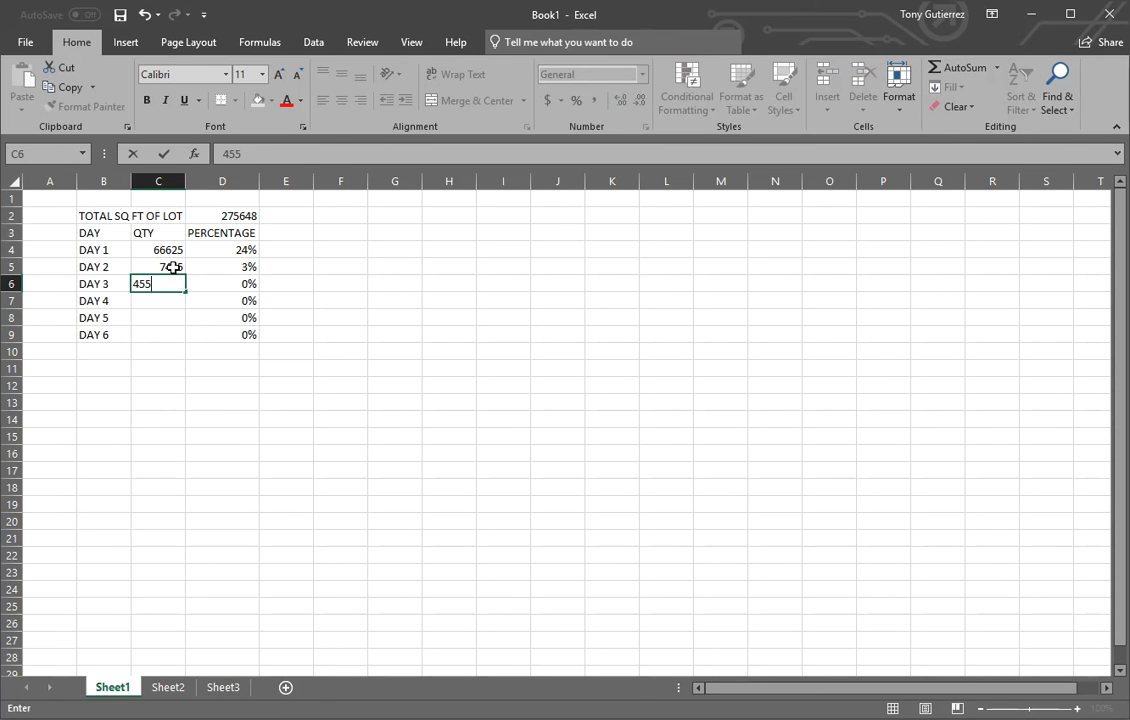
{"action": "key", "text": "Return"}
{"action": "type", "text": "5556"}
{"action": "key", "text": "Return"}
{"action": "type", "text": "54545"}
{"action": "key", "text": "Return"}
{"action": "type", "text": "5454"}
{"action": "key", "text": "Return"}
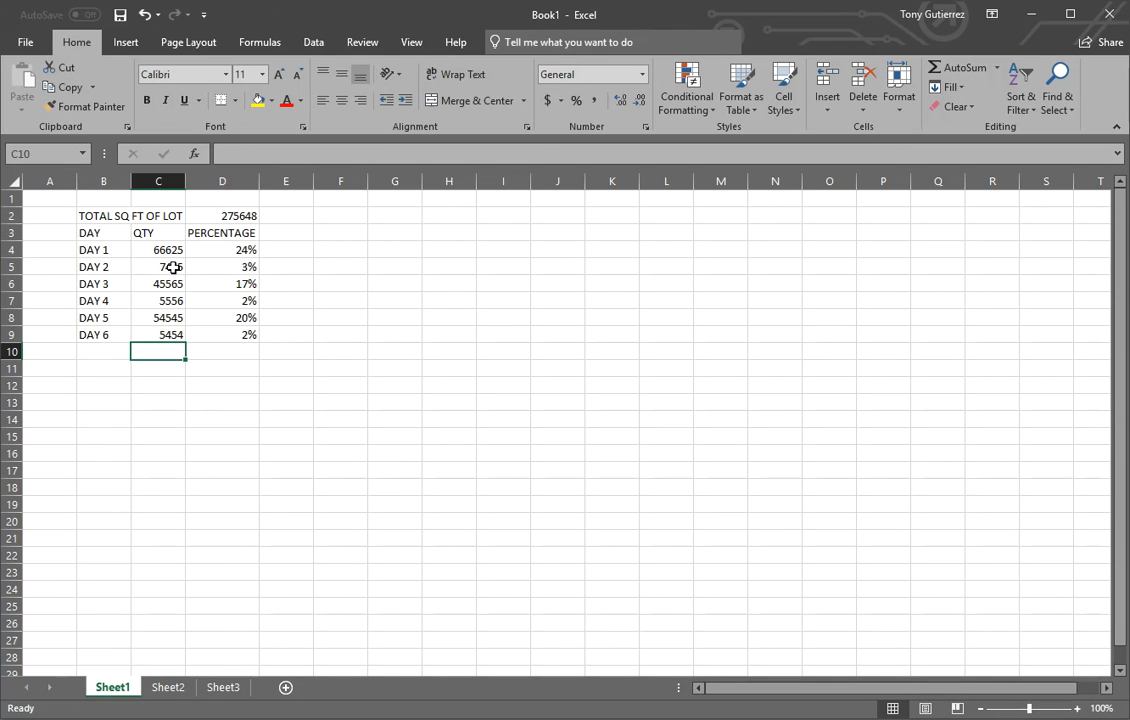
Clear the sample quantities for DAY 2 through DAY 6 in C5:C9.
{"action": "left_click_drag", "start_coordinate": [176, 283], "coordinate": [171, 333]}
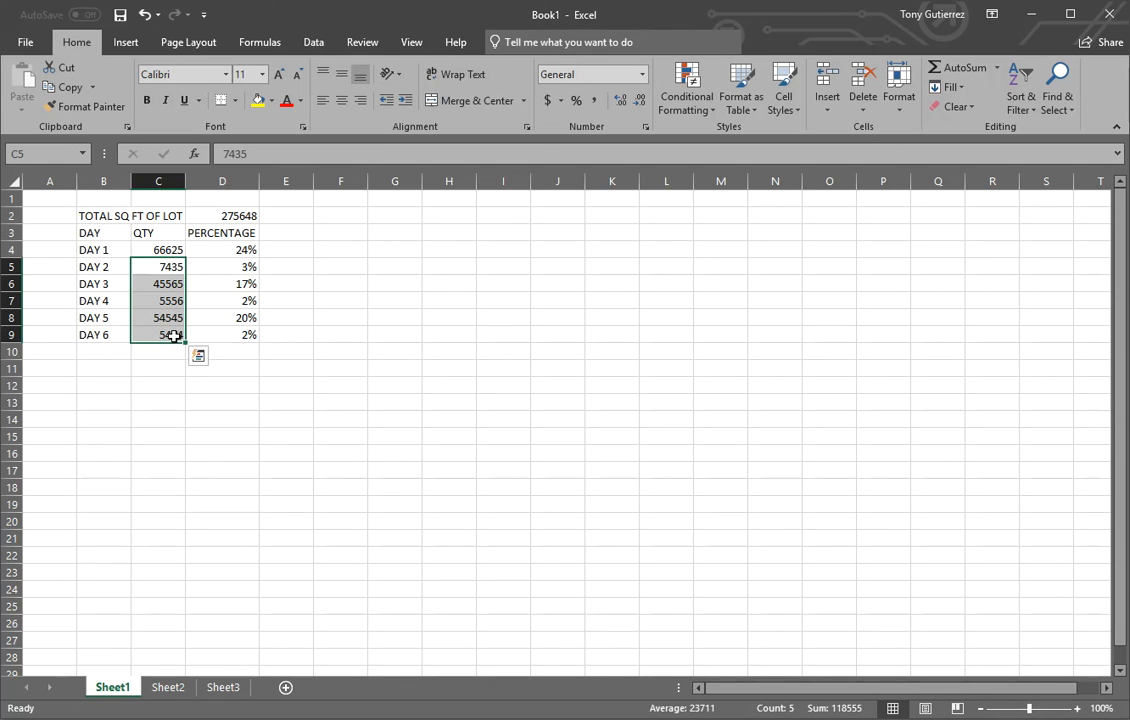
{"action": "key", "text": "Delete"}
{"action": "left_click", "coordinate": [535, 370]}
Total the percentages of DAY 1 through DAY 6 in cell D10 with AutoSum.
{"action": "left_click_drag", "start_coordinate": [248, 255], "coordinate": [238, 355]}
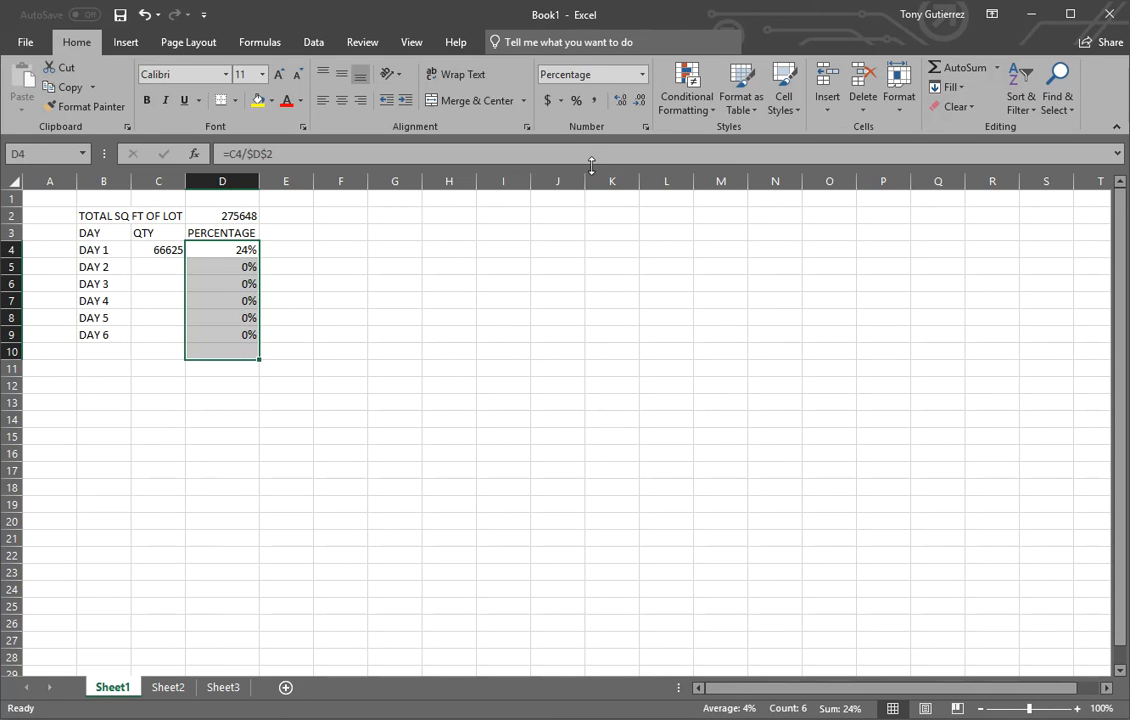
{"action": "left_click", "coordinate": [394, 352]}
{"action": "left_click", "coordinate": [228, 247]}
{"action": "left_click_drag", "start_coordinate": [228, 247], "coordinate": [221, 348]}
{"action": "left_click", "coordinate": [955, 70]}
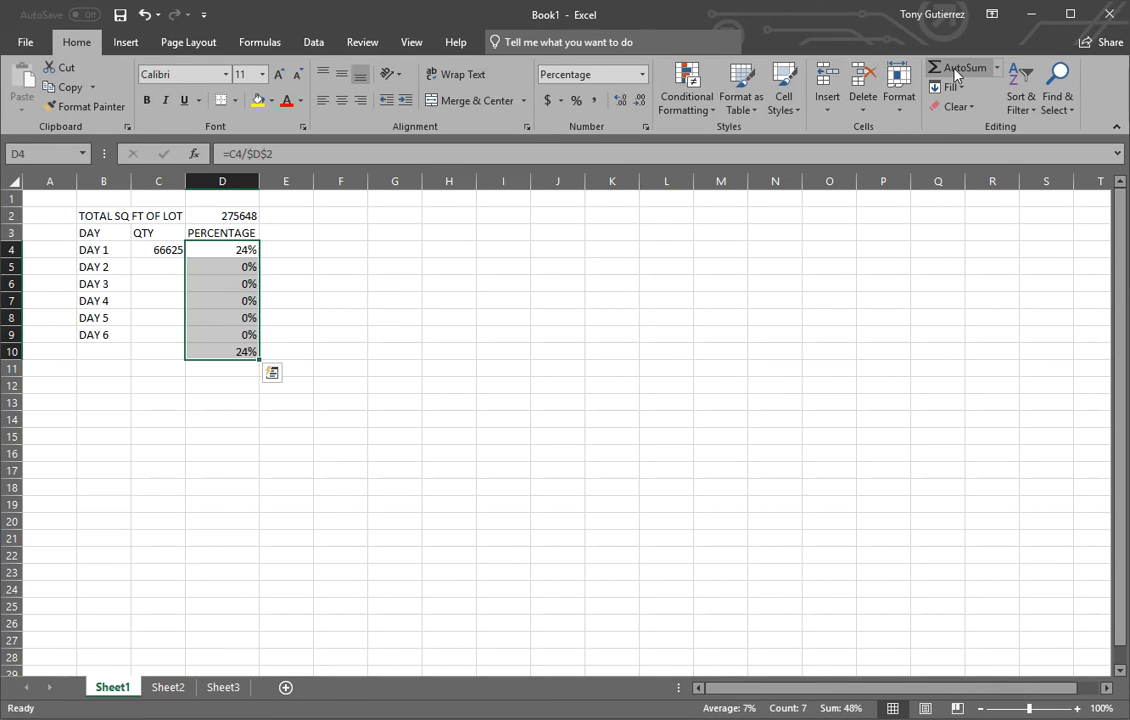
{"action": "left_click", "coordinate": [339, 392]}
Enter a sample DAY 2 quantity of 464 in C5, then replace it with 54654 to test the total percentage.
{"action": "left_click", "coordinate": [172, 265]}
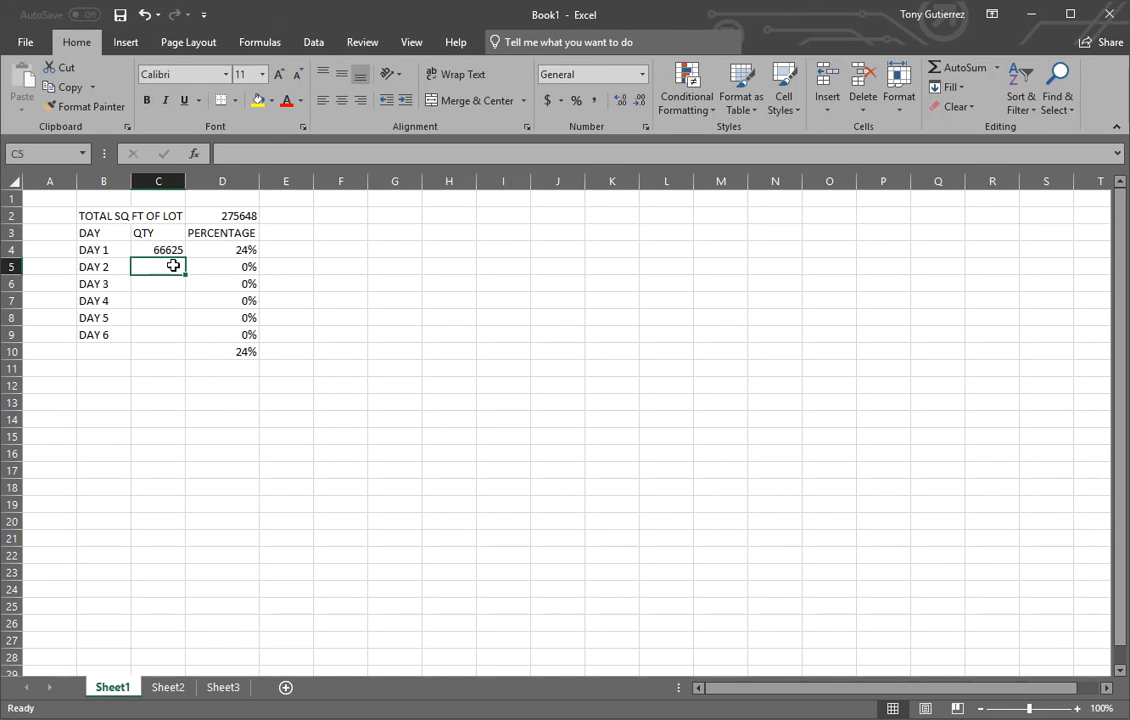
{"action": "type", "text": "464"}
{"action": "key", "text": "Return"}
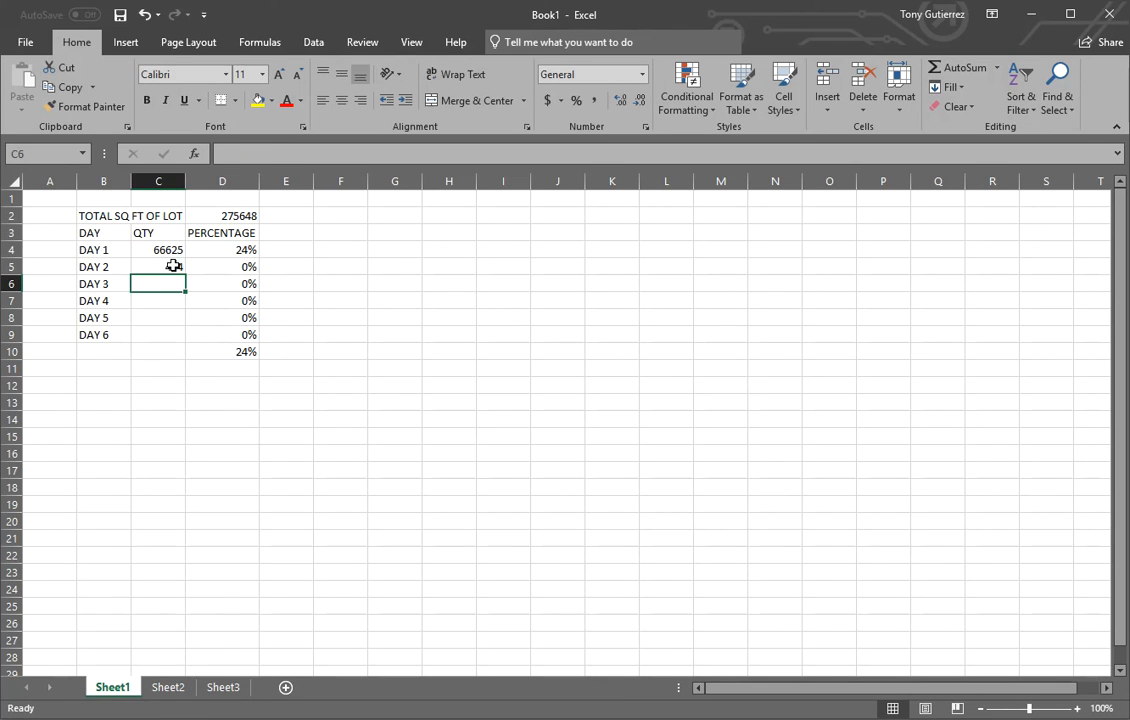
{"action": "left_click", "coordinate": [173, 265]}
{"action": "type", "text": "54654"}
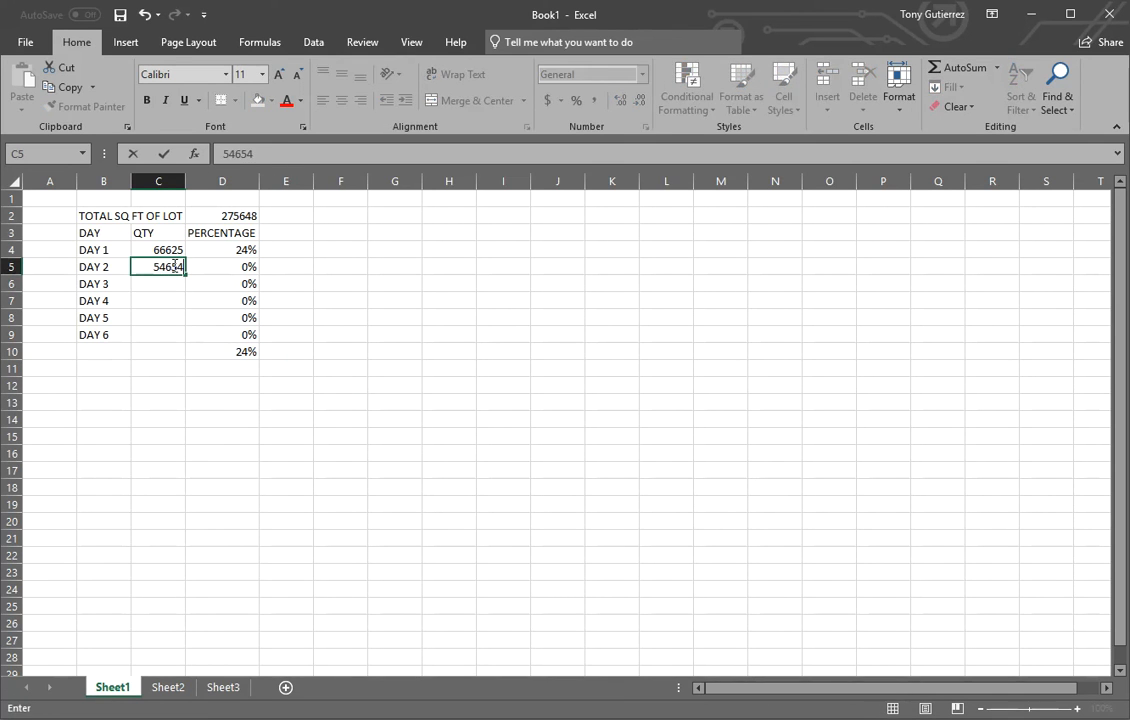
{"action": "key", "text": "Return"}
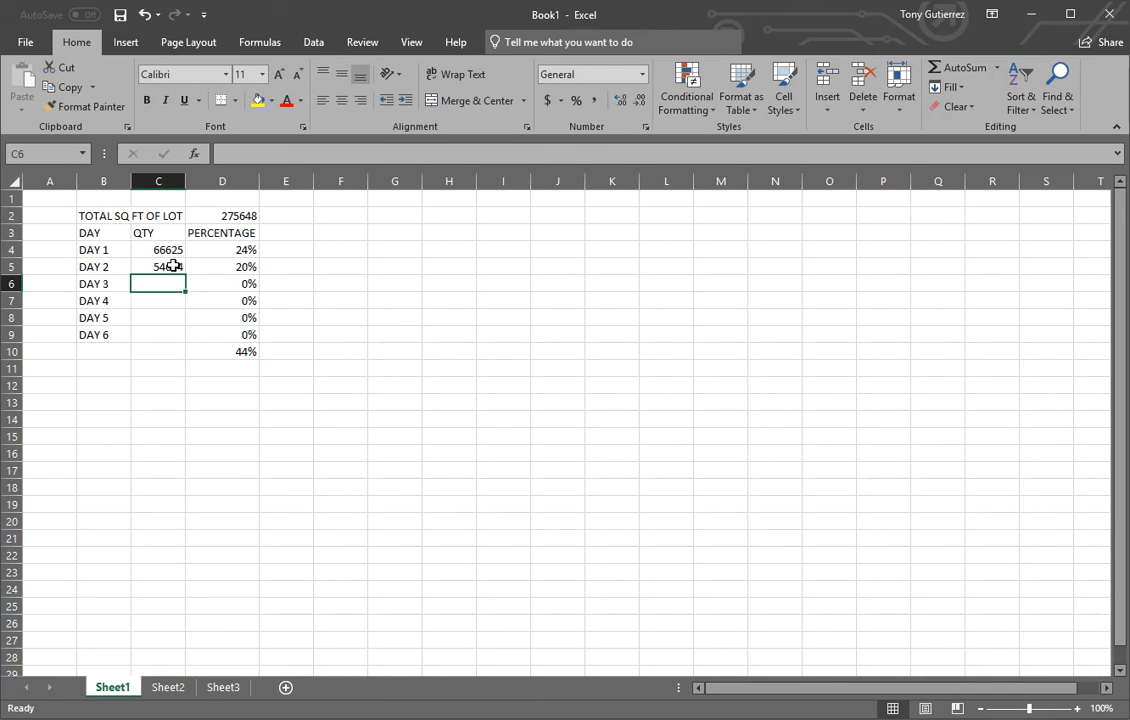
Clear the sample DAY 2 quantity from C5.
{"action": "left_click", "coordinate": [162, 263]}
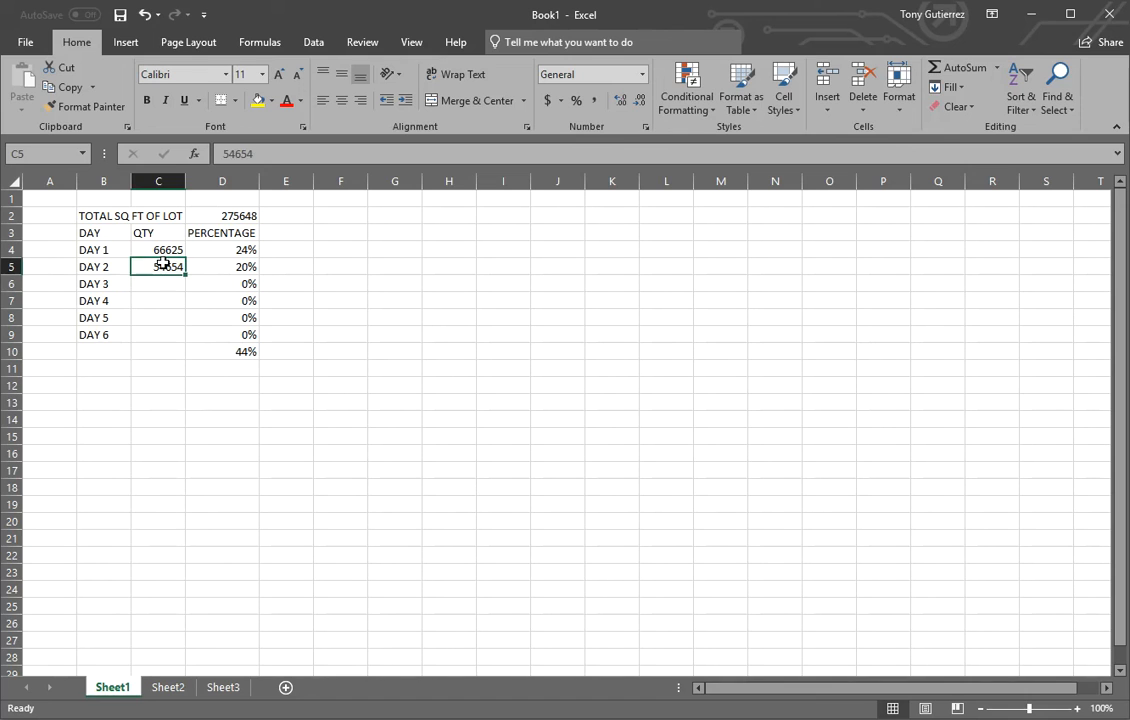
{"action": "key", "text": "Delete"}
{"action": "left_click", "coordinate": [386, 316]}
Apply All Borders to the whole table in B2:D10.
{"action": "left_click_drag", "start_coordinate": [80, 219], "coordinate": [226, 359]}
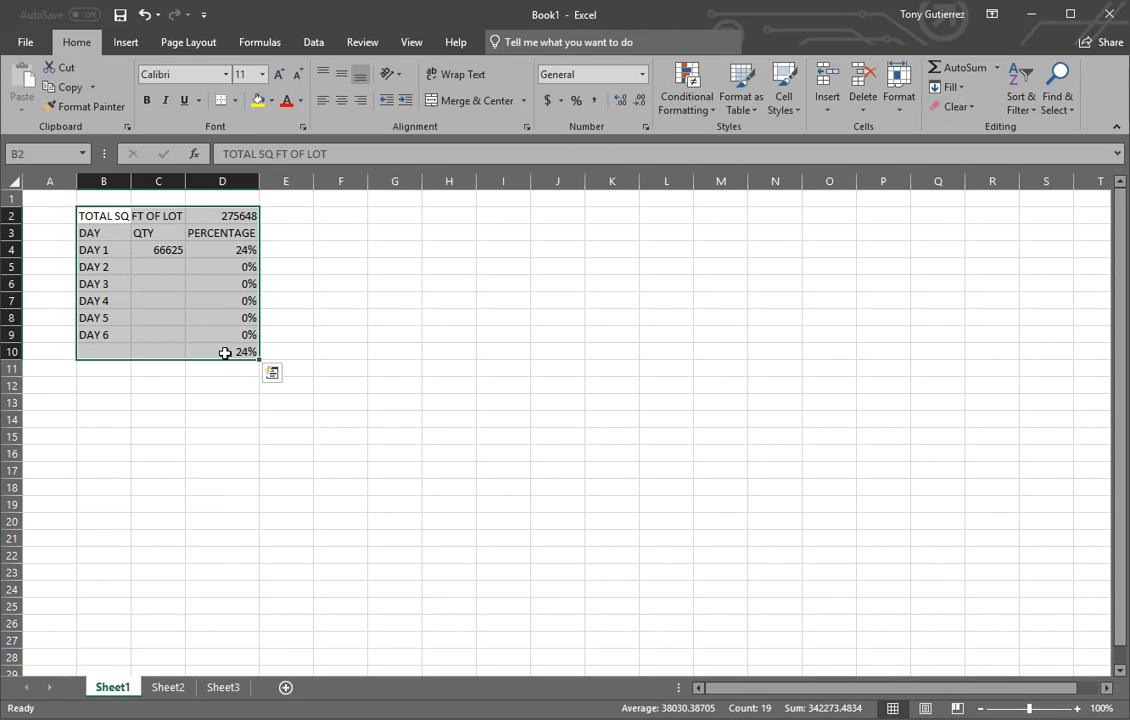
{"action": "left_click", "coordinate": [235, 100]}
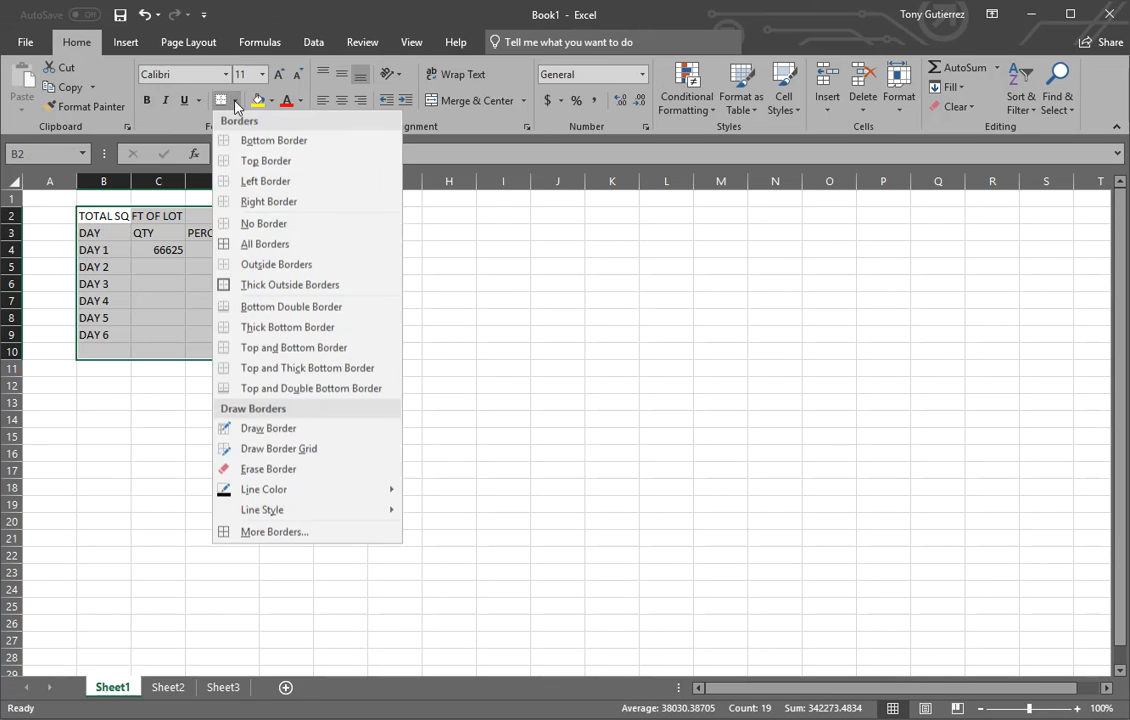
{"action": "left_click", "coordinate": [258, 245]}
{"action": "left_click", "coordinate": [479, 312]}
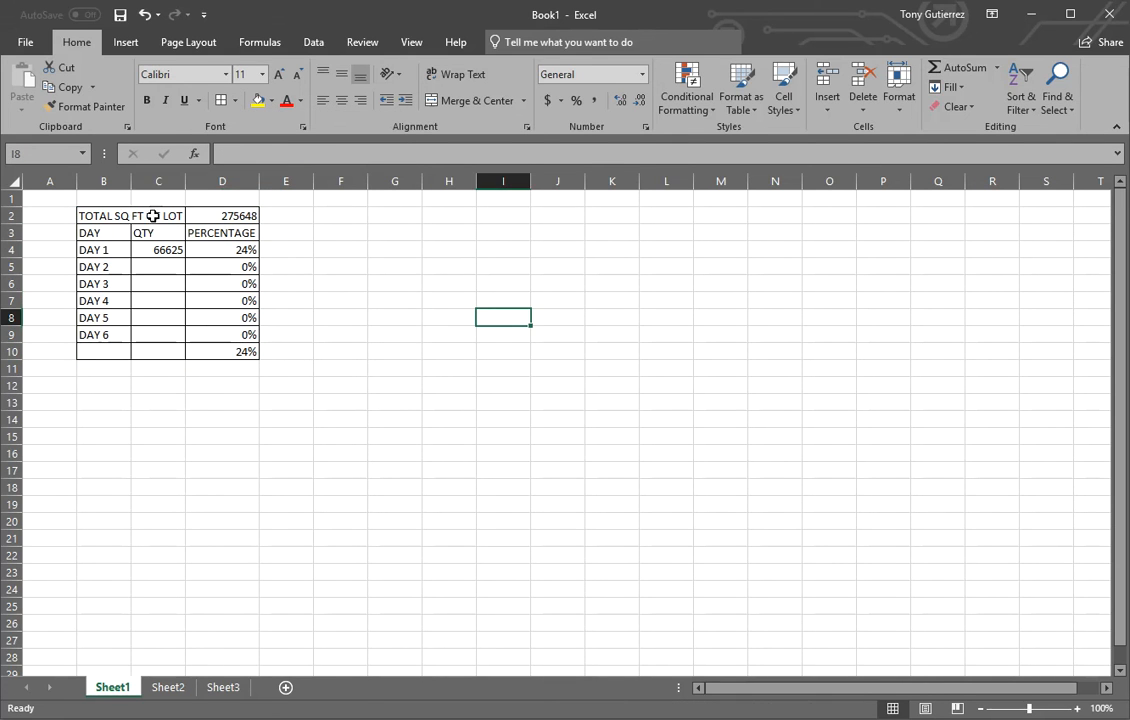
Make the DAY, QTY and PERCENTAGE headers in B3:D3 bold and surround them with Thick Outside Borders.
{"action": "left_click", "coordinate": [134, 215]}
{"action": "left_click_drag", "start_coordinate": [115, 233], "coordinate": [232, 232]}
{"action": "left_click", "coordinate": [146, 100]}
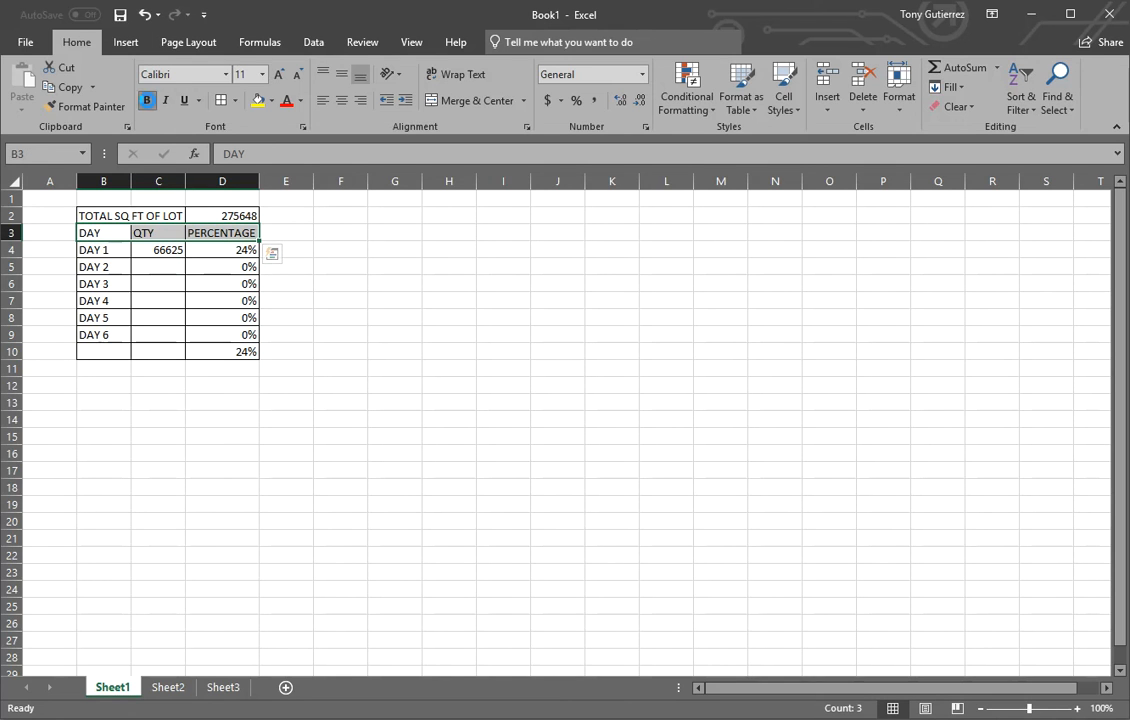
{"action": "left_click", "coordinate": [234, 100]}
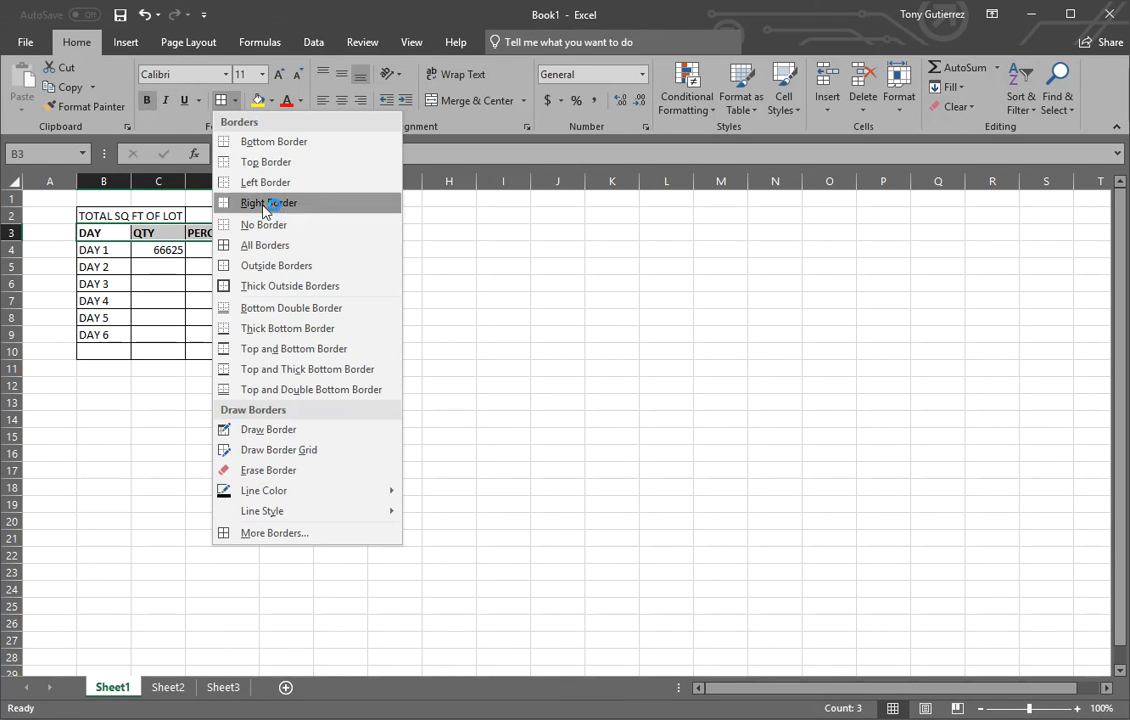
{"action": "left_click", "coordinate": [276, 287]}
{"action": "left_click", "coordinate": [449, 370]}
Label the bottom row of the table TOTAL in cell B10.
{"action": "left_click", "coordinate": [91, 350]}
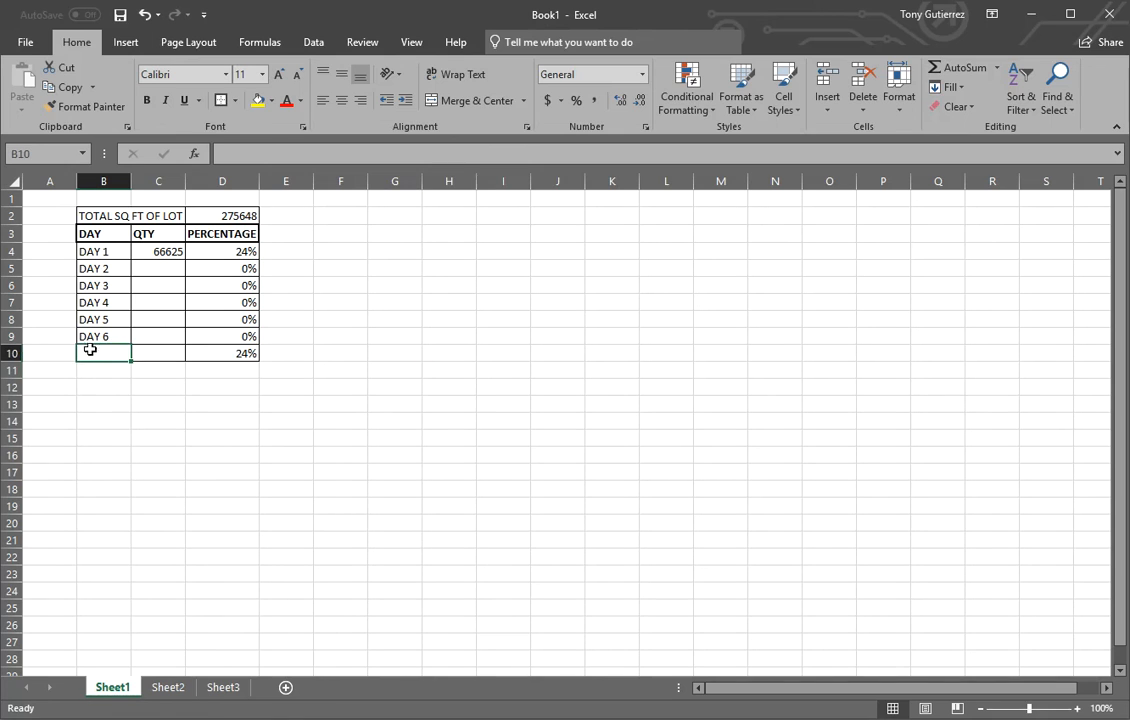
{"action": "type", "text": "TOT"}
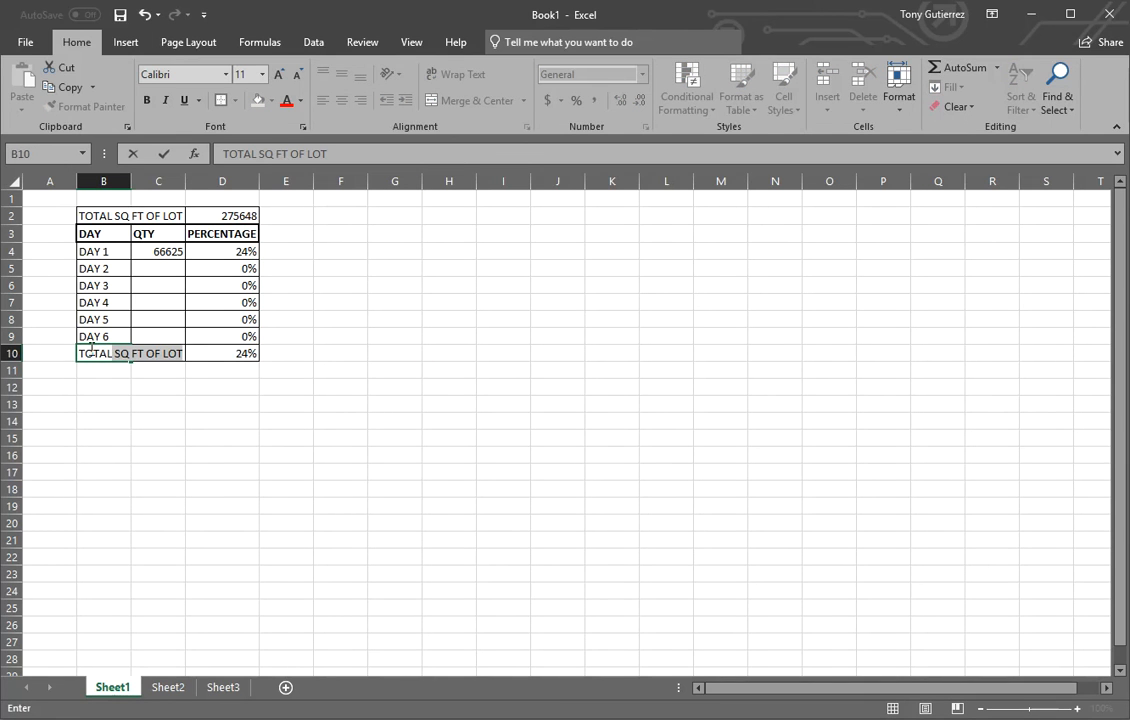
{"action": "type", "text": "AL"}
{"action": "key", "text": "Delete"}
{"action": "key", "text": "Return"}
Surround the TOTAL row in B10:D10 with Thick Outside Borders.
{"action": "left_click_drag", "start_coordinate": [91, 353], "coordinate": [236, 358]}
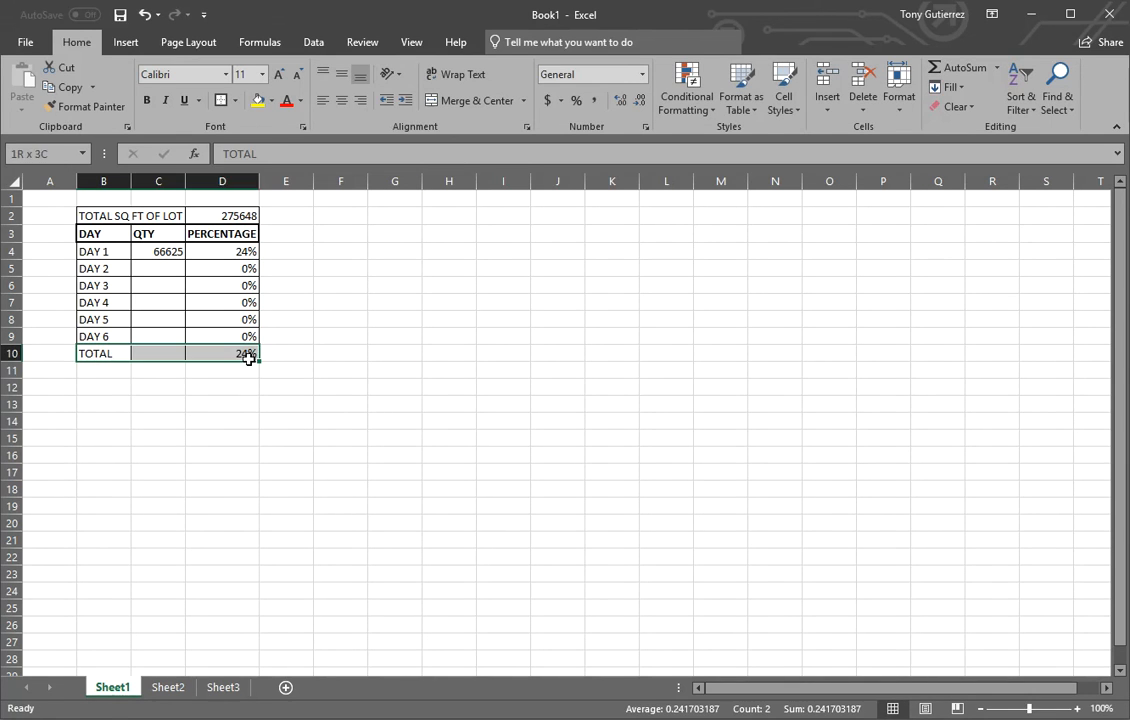
{"action": "left_click", "coordinate": [220, 101]}
{"action": "left_click", "coordinate": [531, 403]}
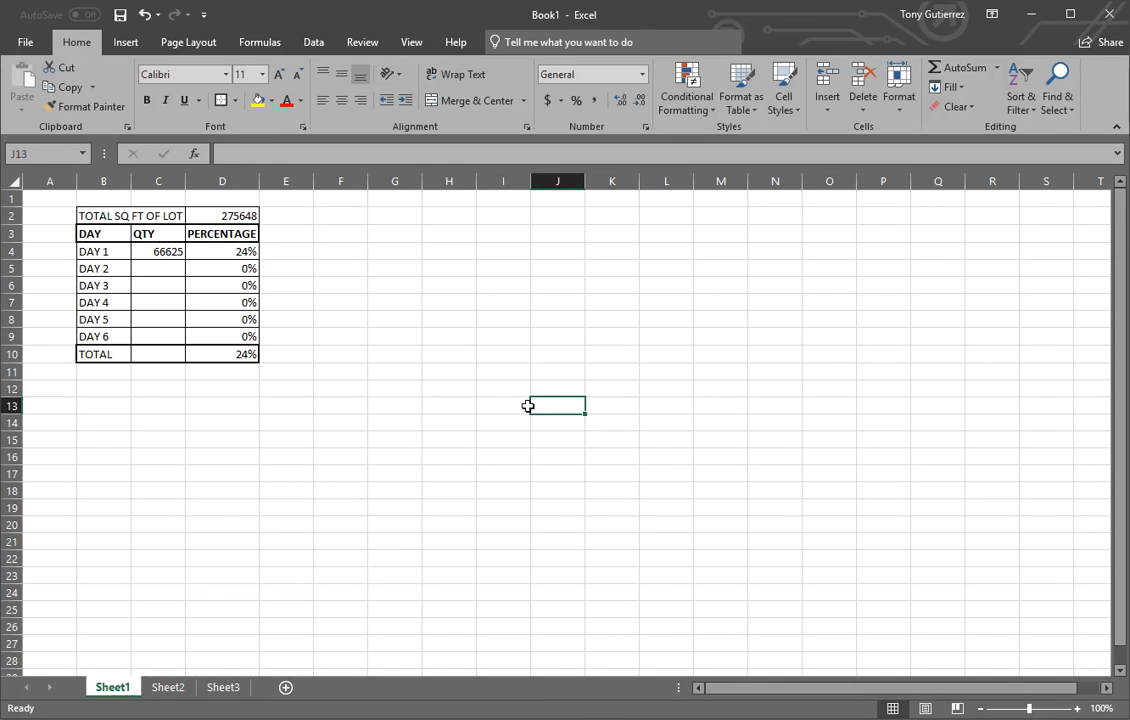